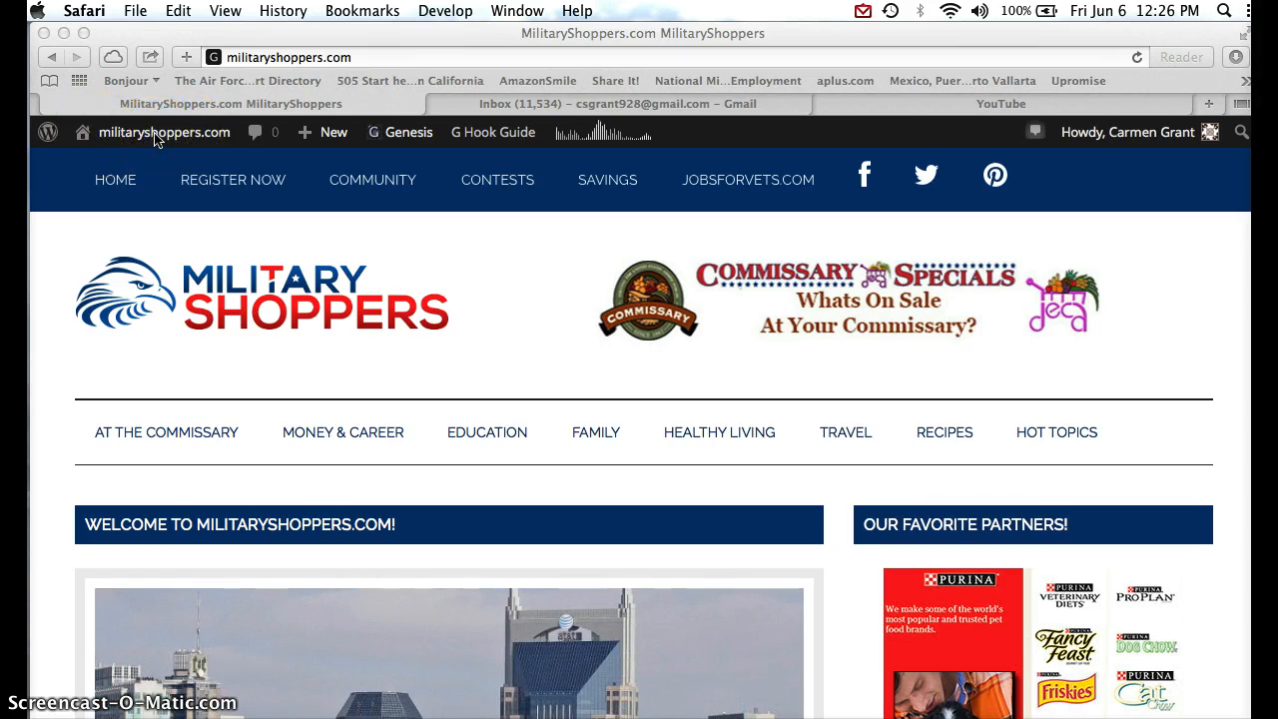
Open the Ad Zones page of the OIO Ad Manager from the site's WordPress dashboard
left_click(154, 140)
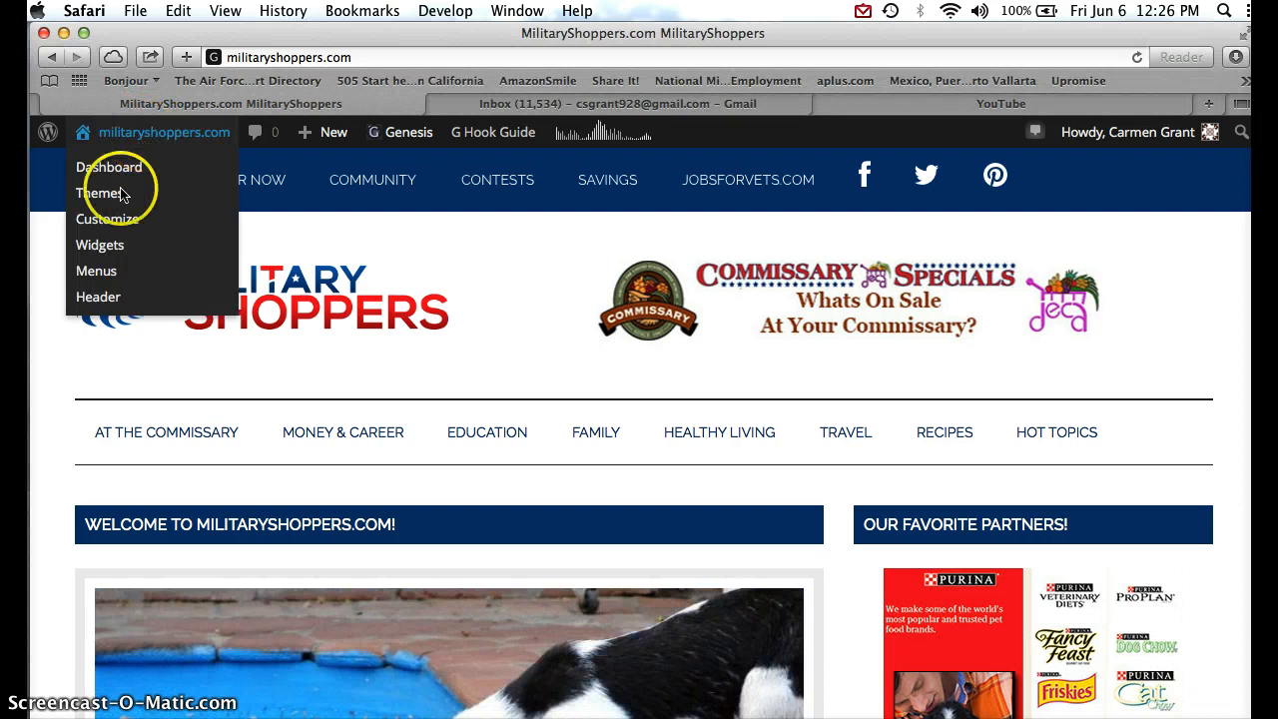
left_click(111, 133)
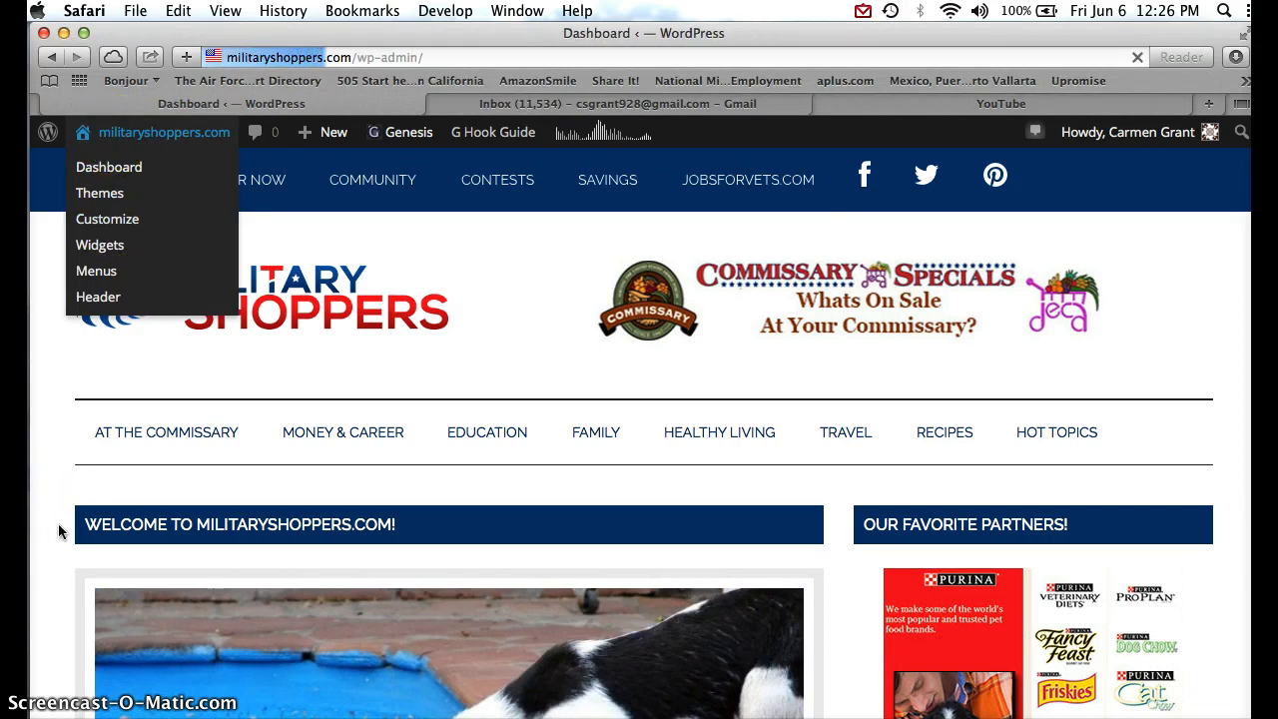
scroll(49, 528, "down", 10)
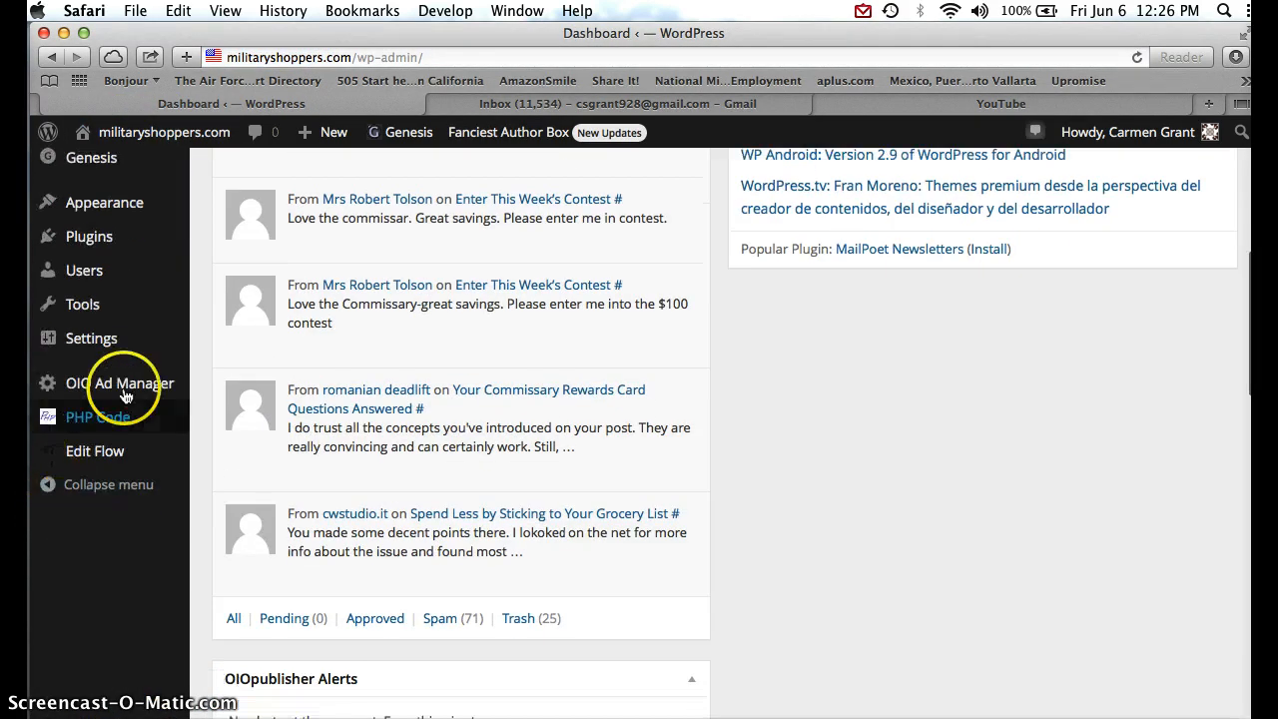
mouse_move(125, 382)
left_click(231, 441)
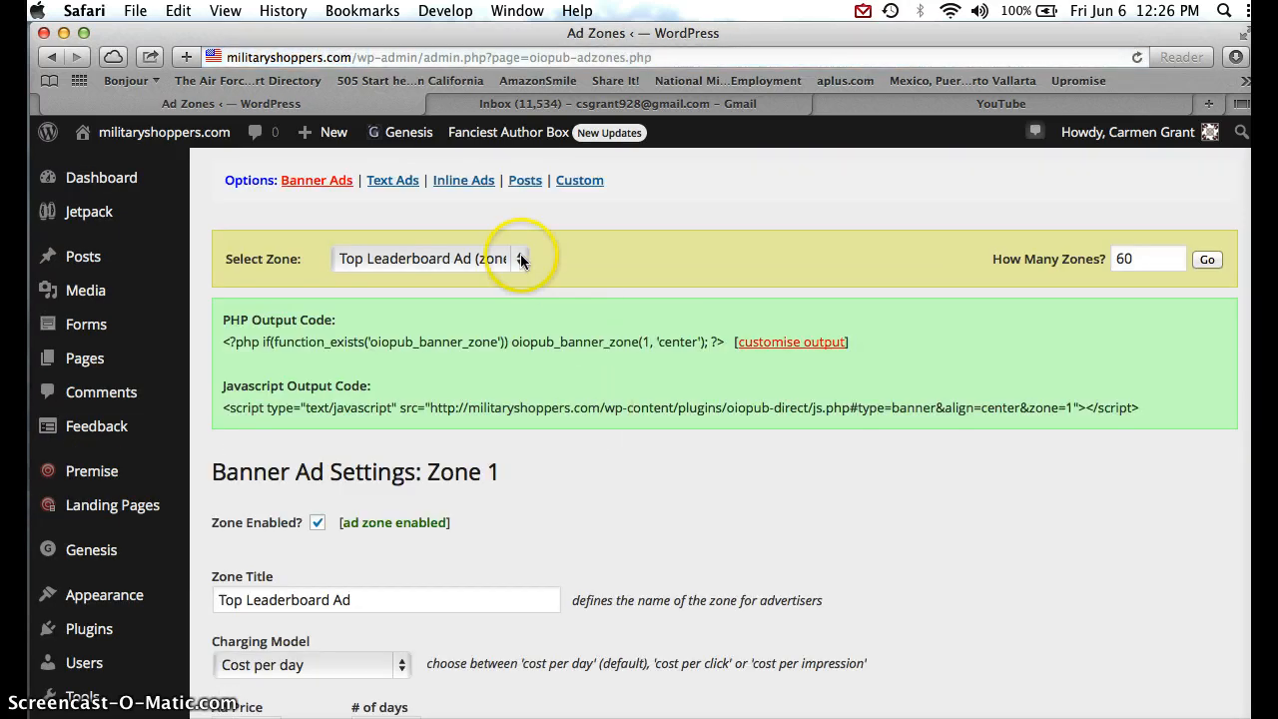
Look through the list of banner ad zones and leave the current zone selected
left_click(521, 260)
mouse_move(523, 12)
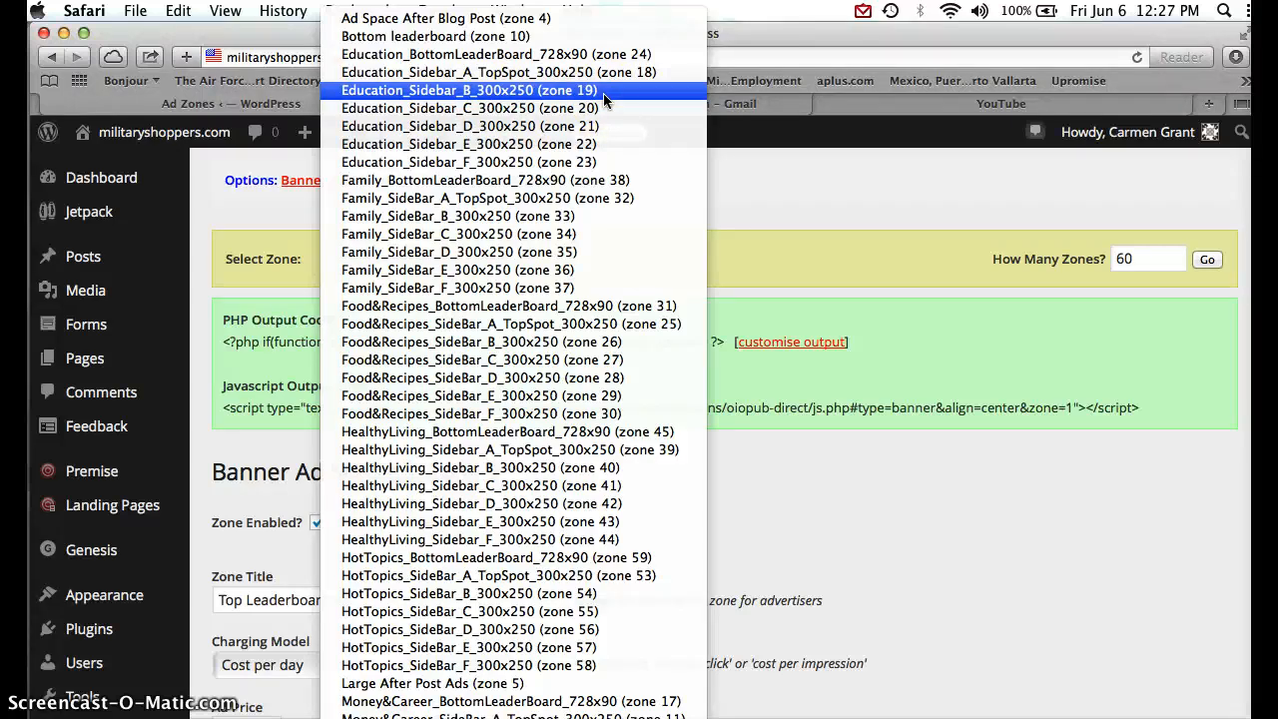
left_click(213, 462)
Go to the Widgets page and expand the Primary Sidebar to show its widgets
scroll(205, 419, "down", 5)
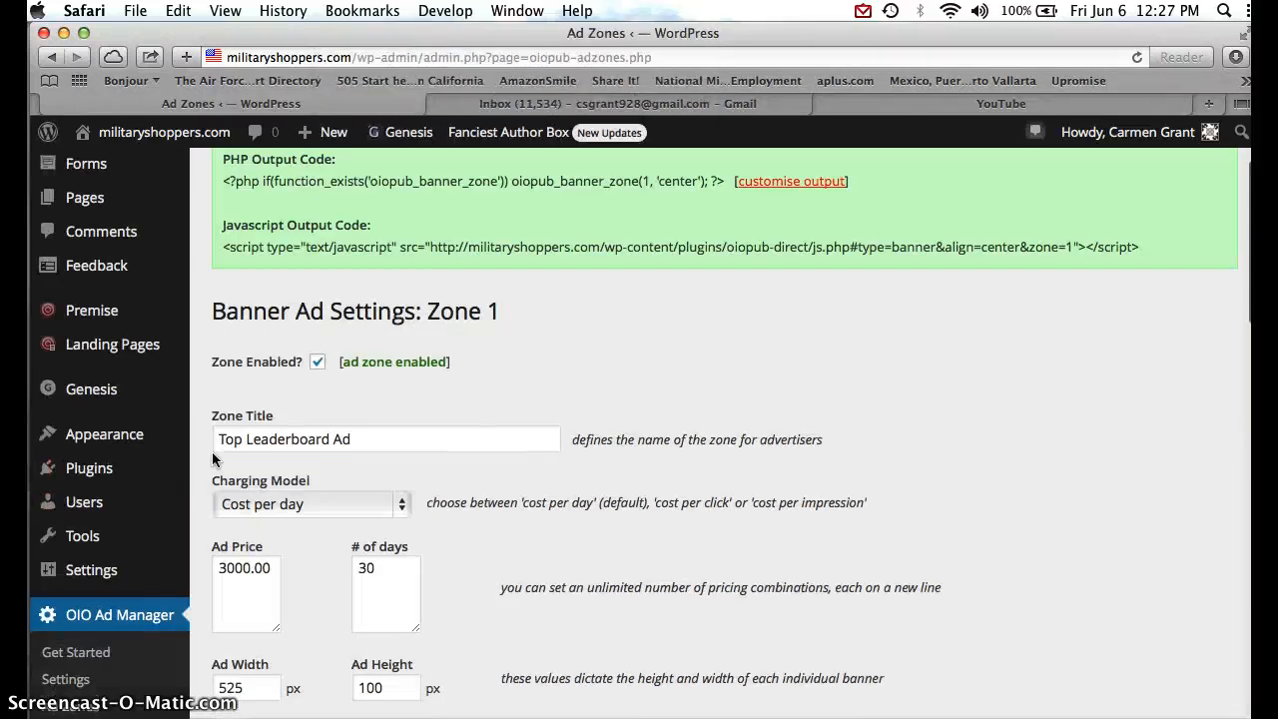
mouse_move(110, 349)
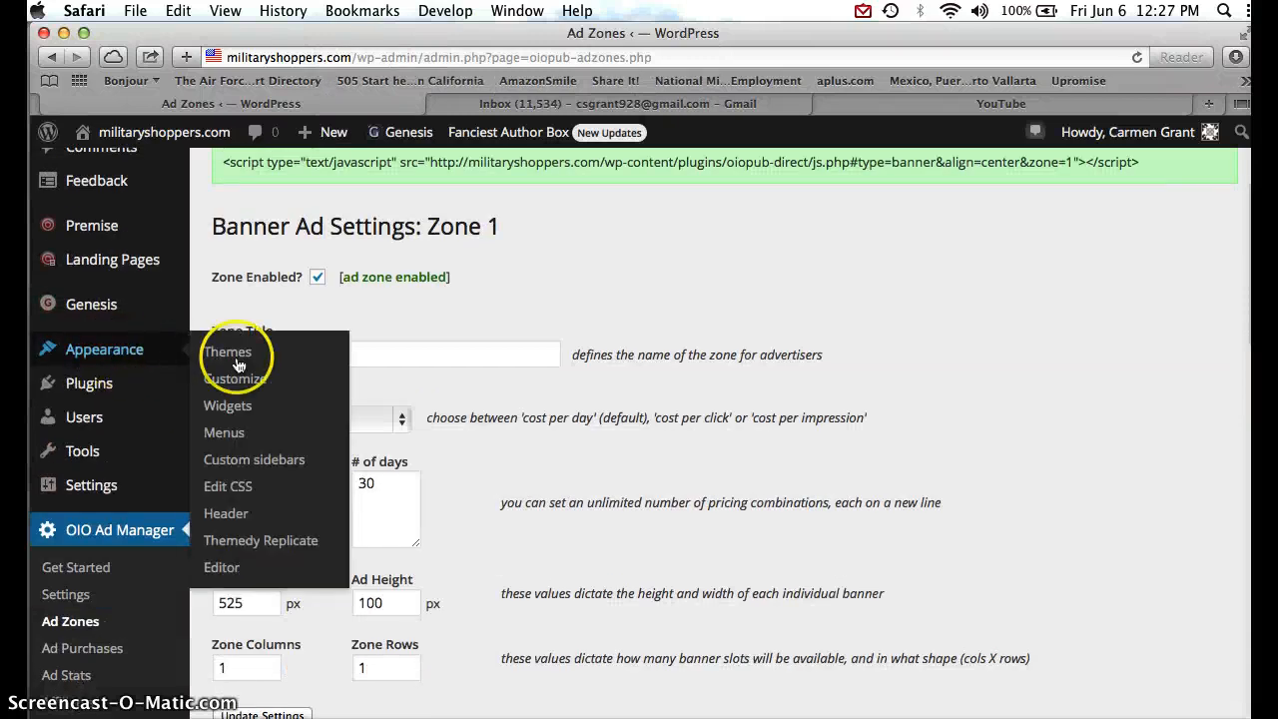
left_click(232, 409)
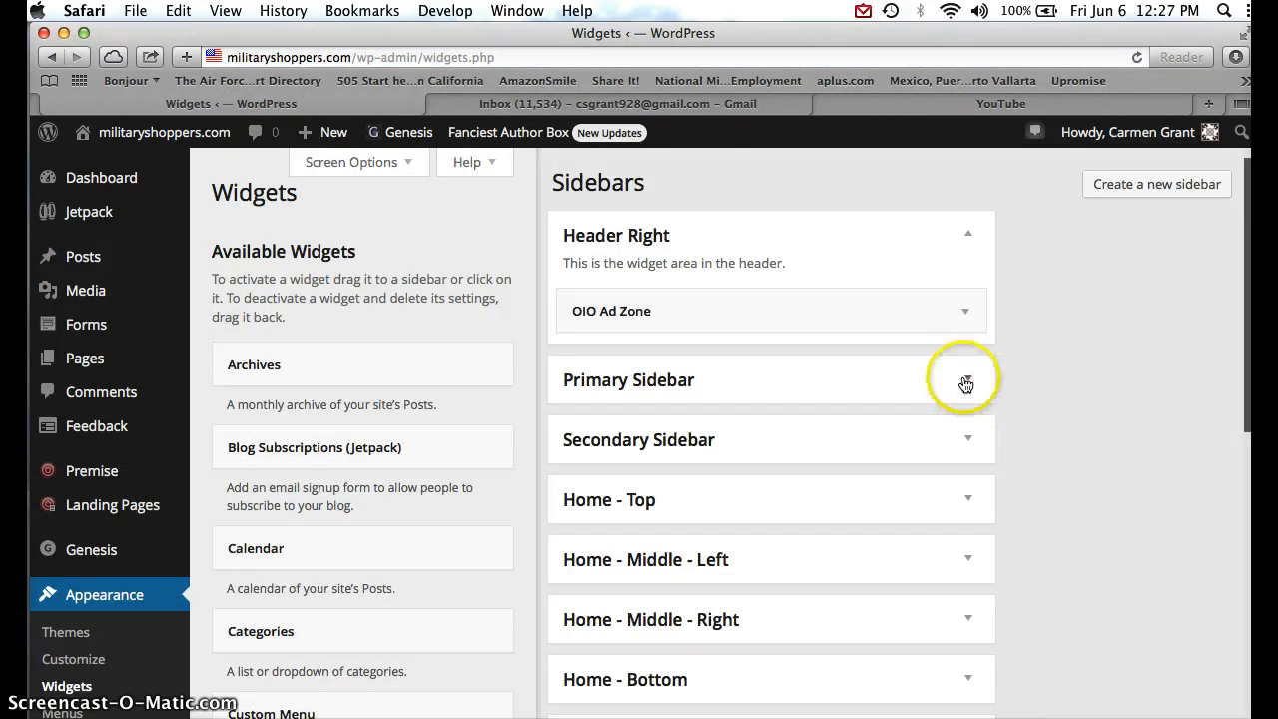
left_click(964, 380)
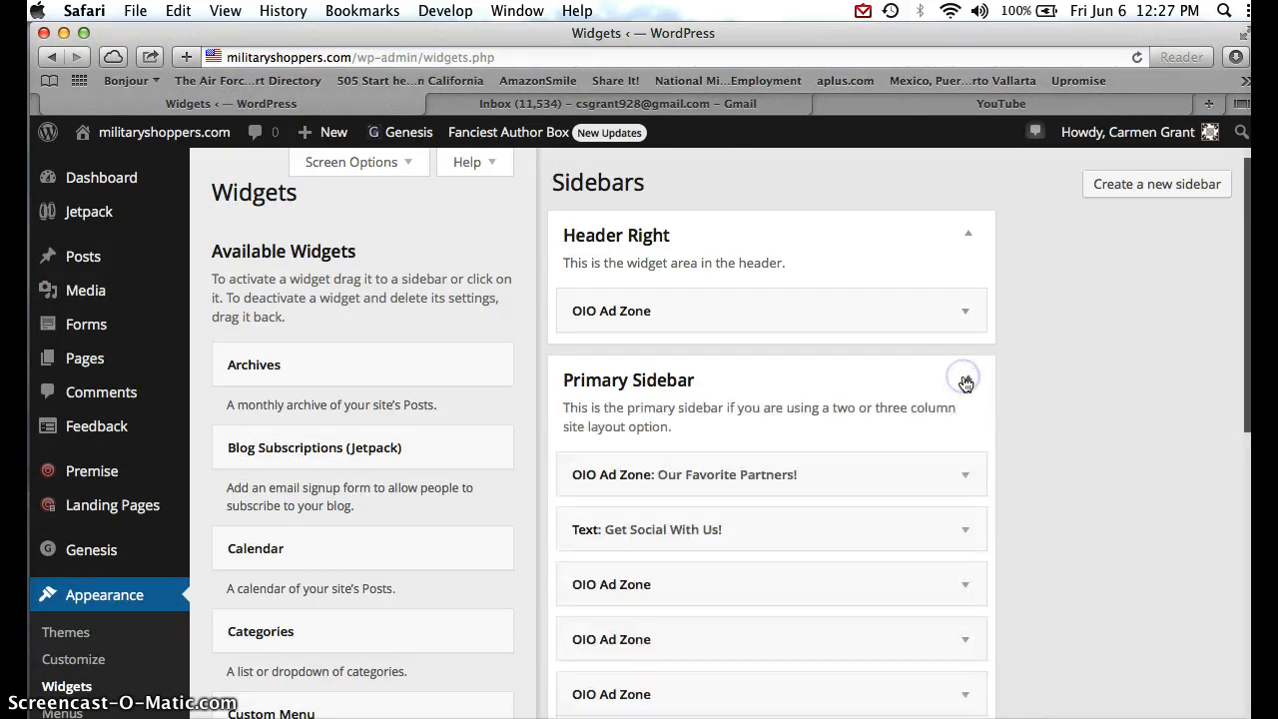
scroll(1016, 489, "down", 4)
scroll(1016, 490, "down", 1)
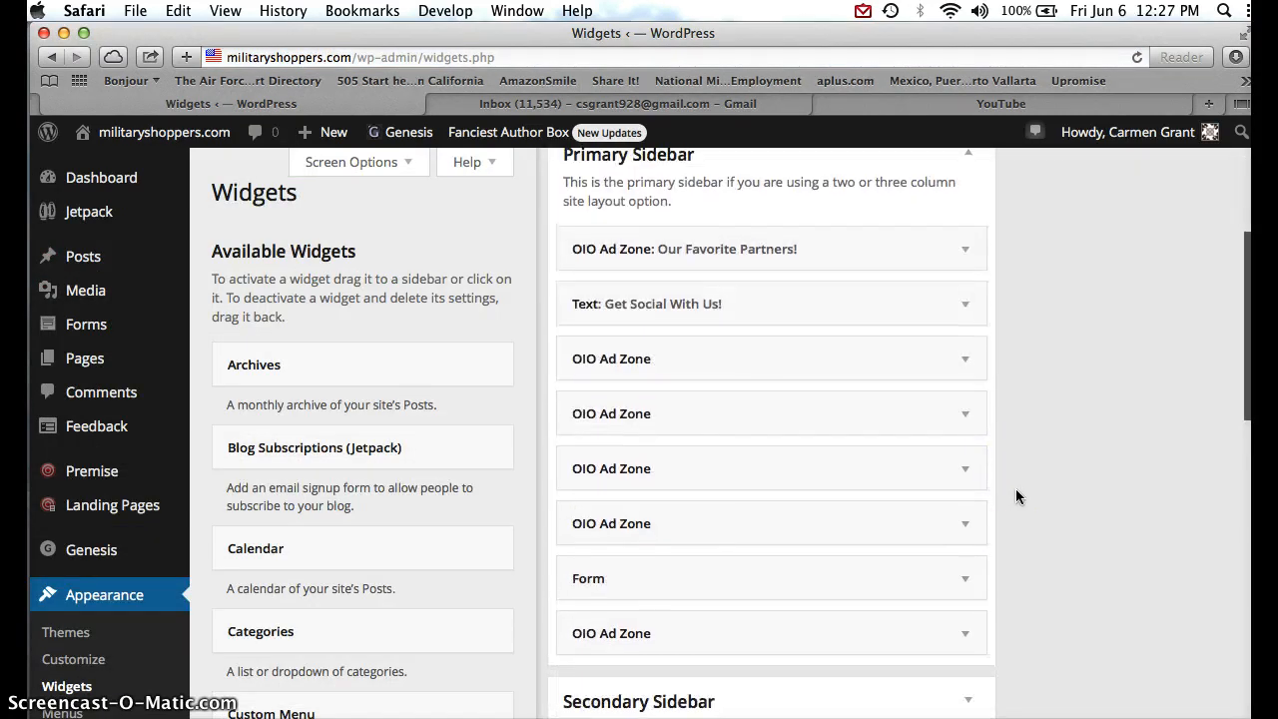
scroll(1017, 490, "up", 1)
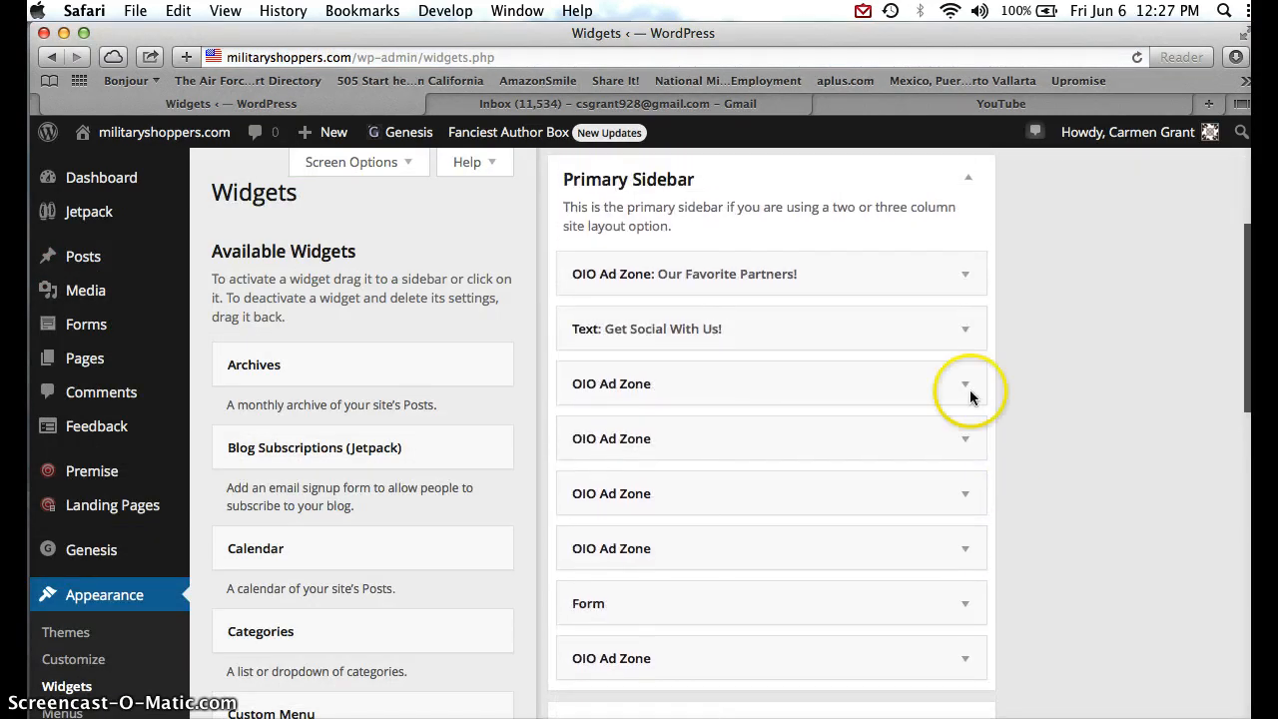
Review the settings of the Our Favorite Partners! ad zone and the Get Social With Us! text widget, then collapse both
left_click(944, 282)
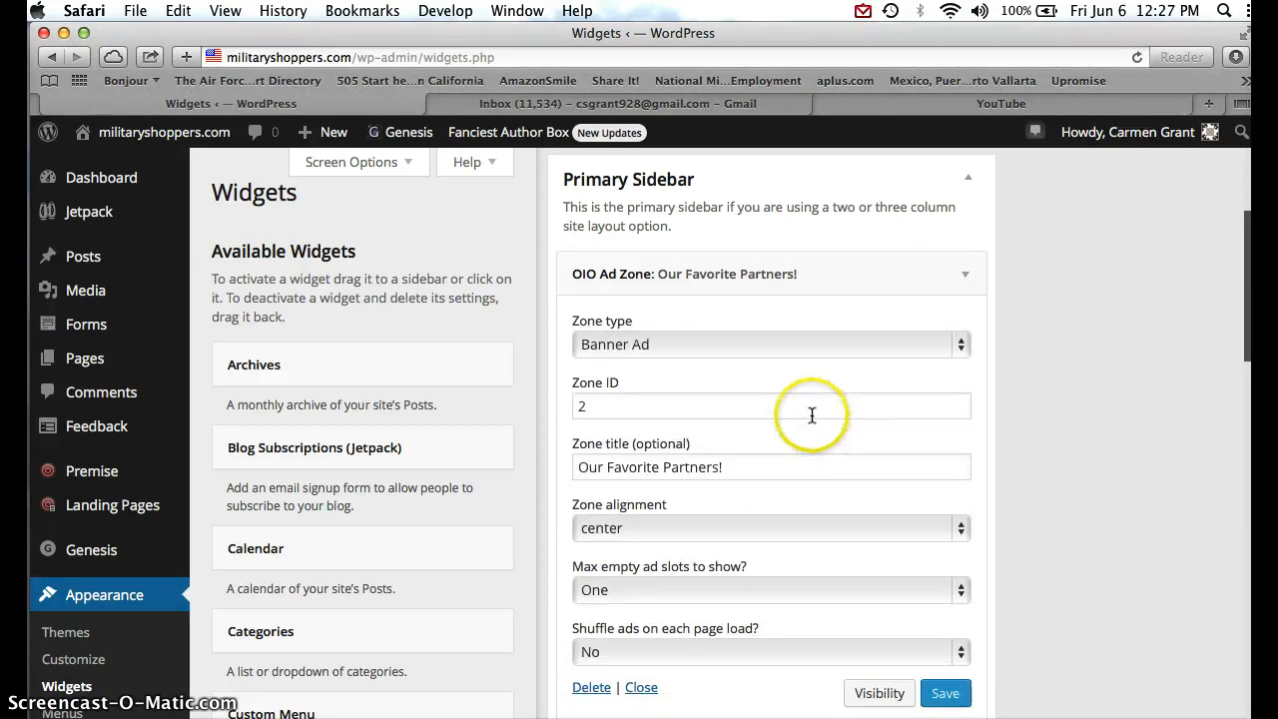
scroll(809, 413, "down", 2)
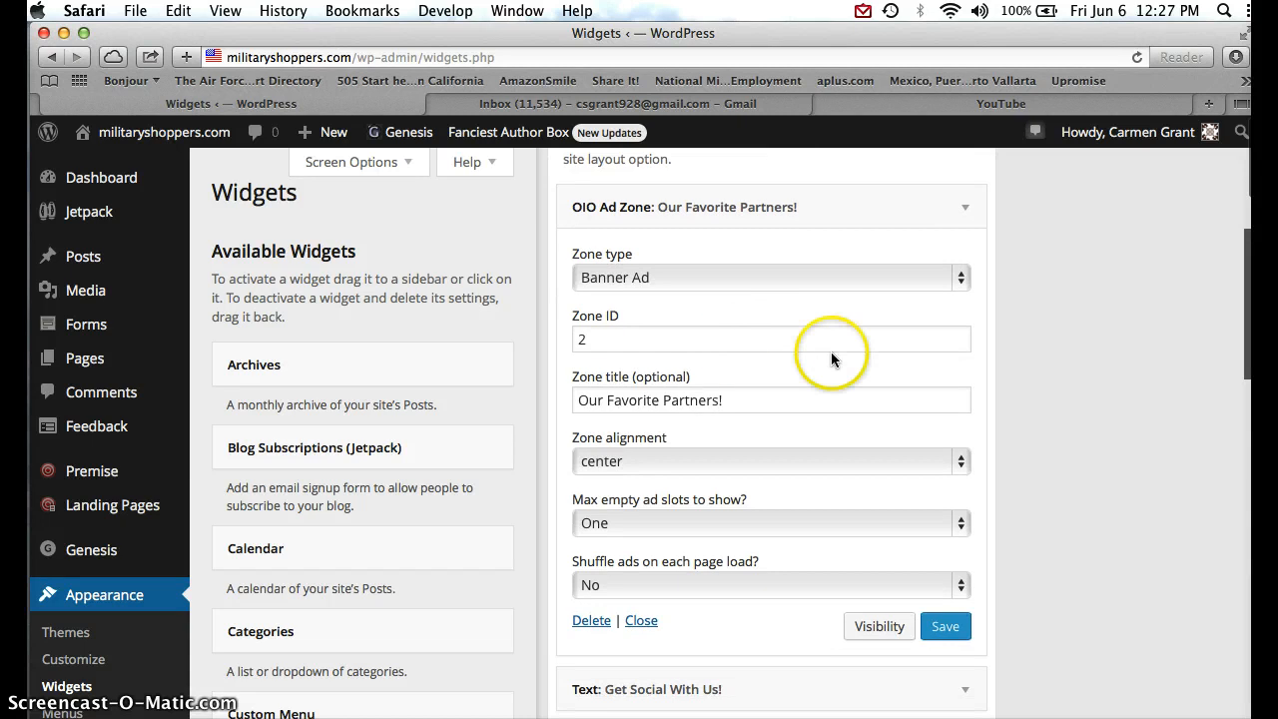
left_click(967, 212)
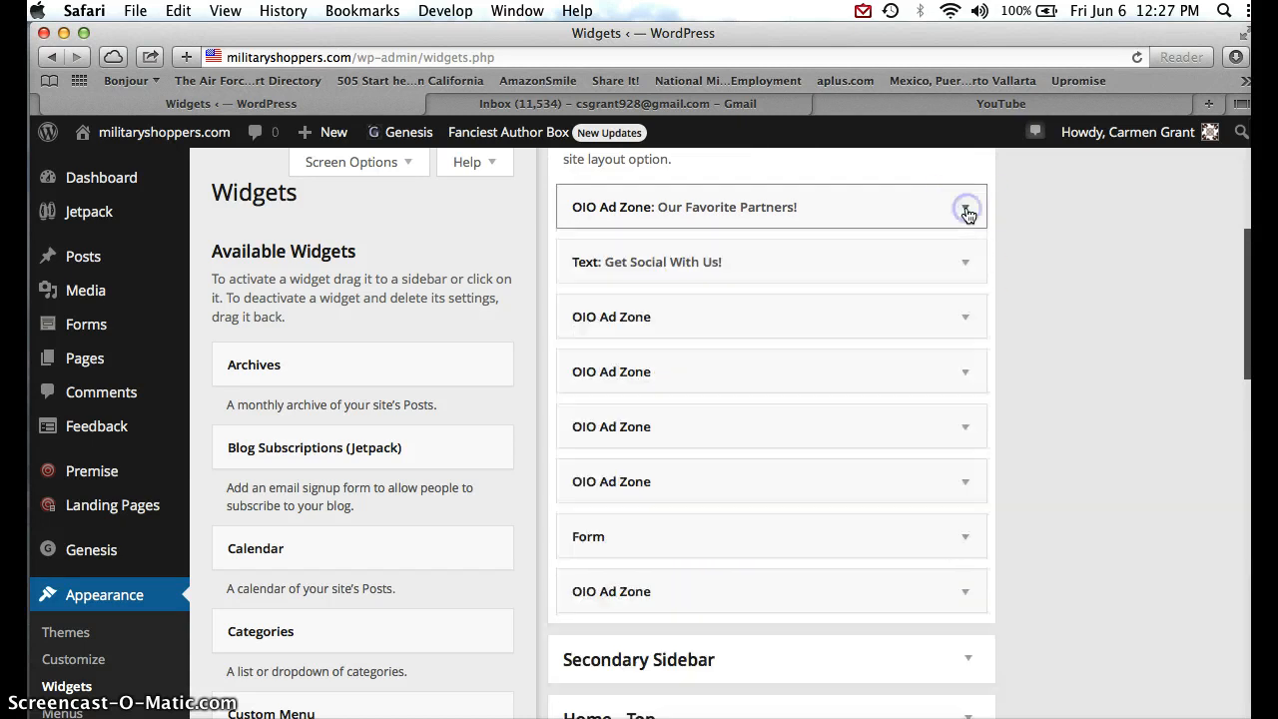
left_click(965, 265)
left_click(965, 265)
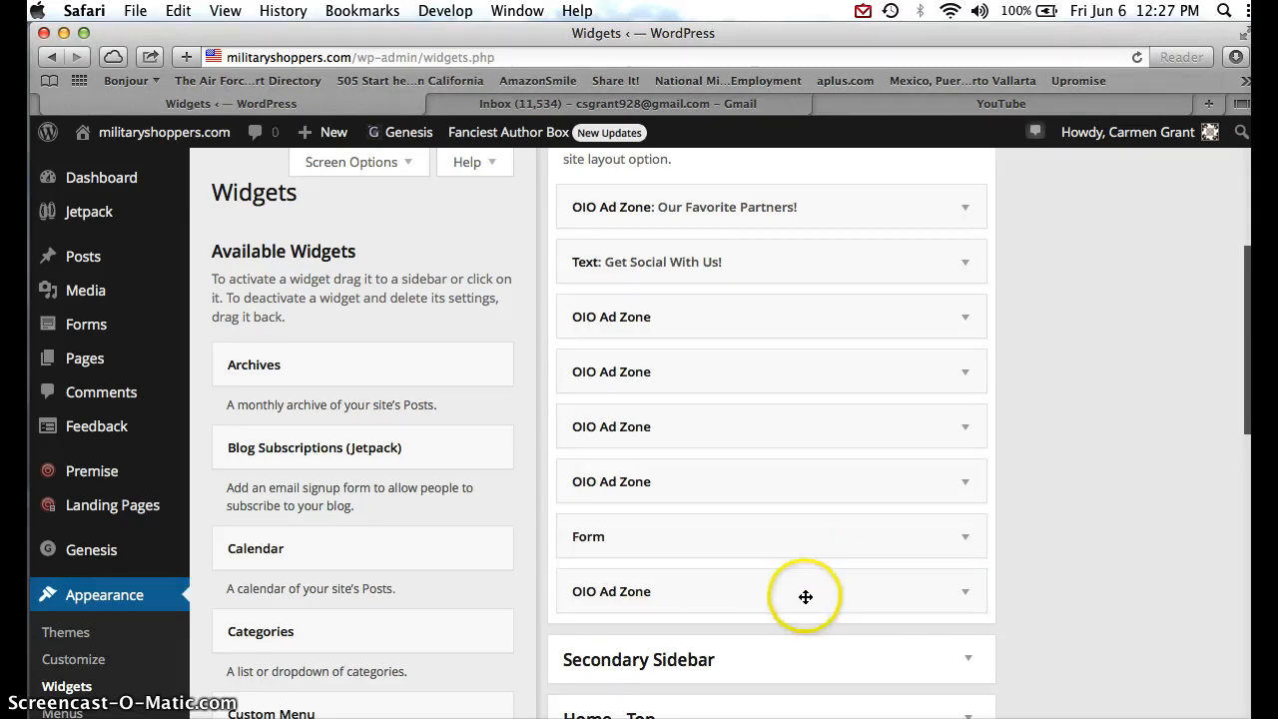
Move the last OIO Ad Zone in the Primary Sidebar above the Form widget and restore the original order
left_click_drag(805, 596, 802, 533)
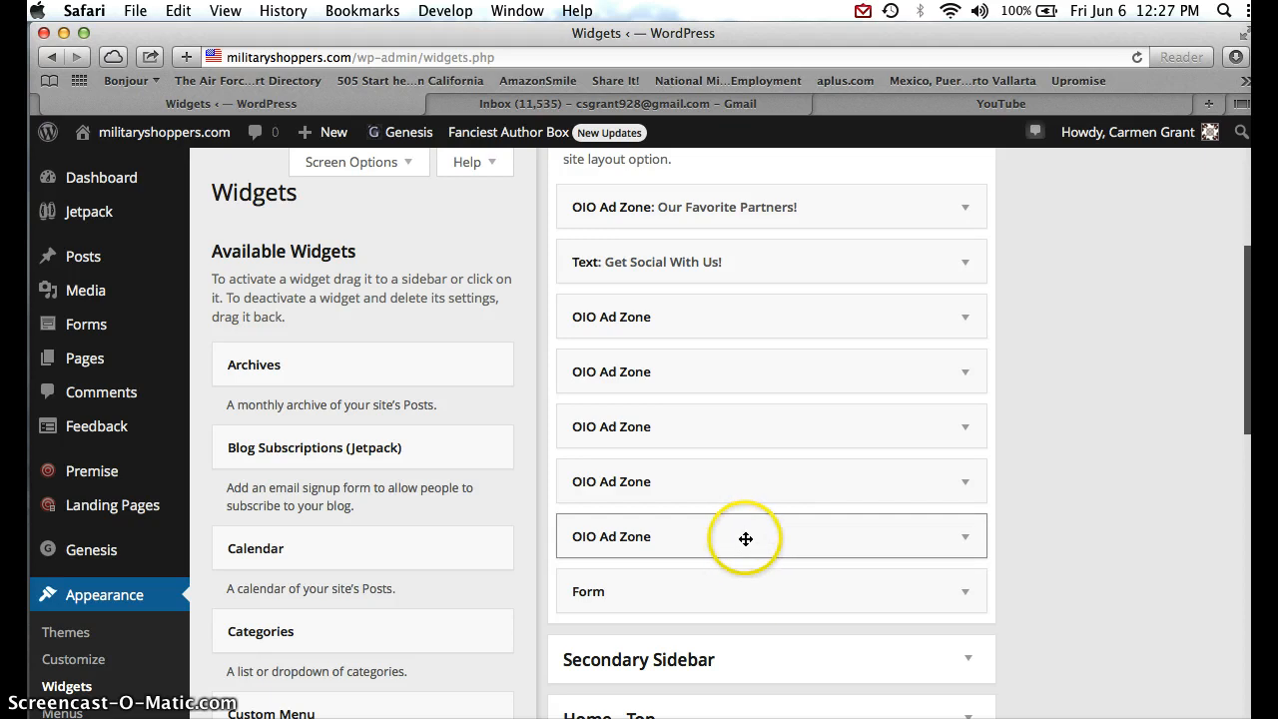
left_click_drag(747, 591, 749, 515)
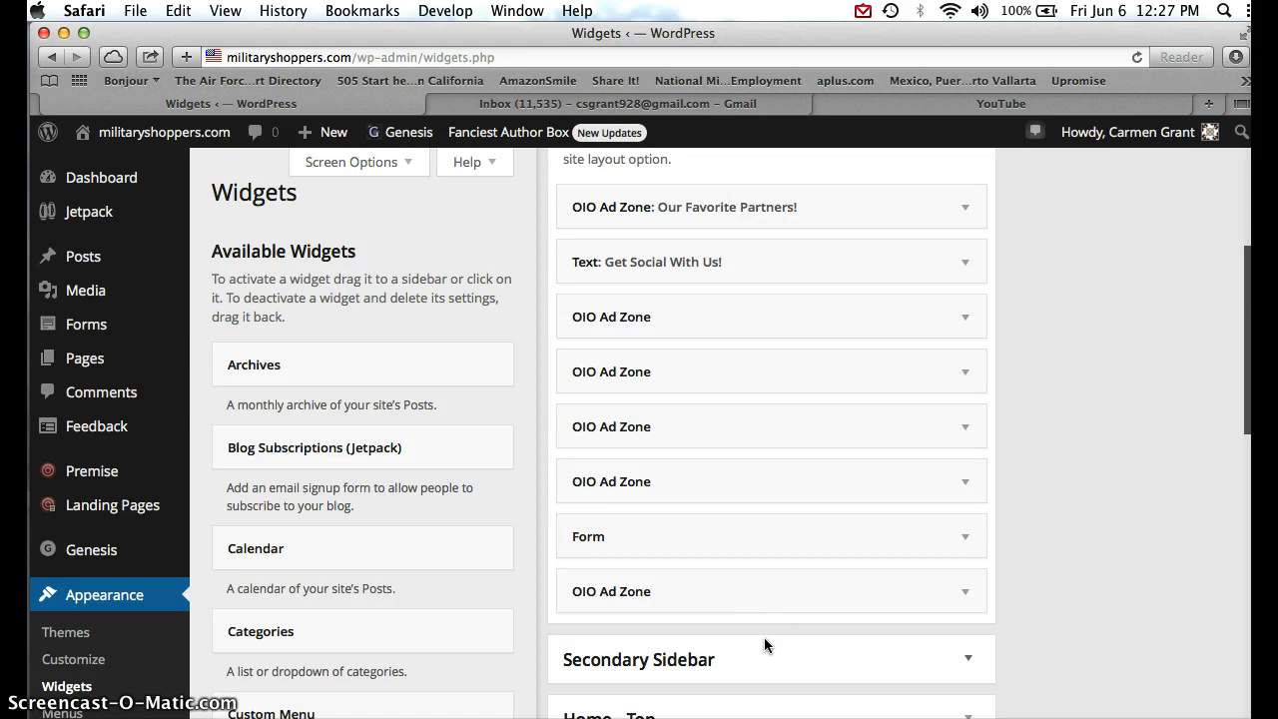
Reduce the page zoom and expand the Education Sidebar widget area
left_click(1031, 520)
key("super+minus")
key("super+minus")
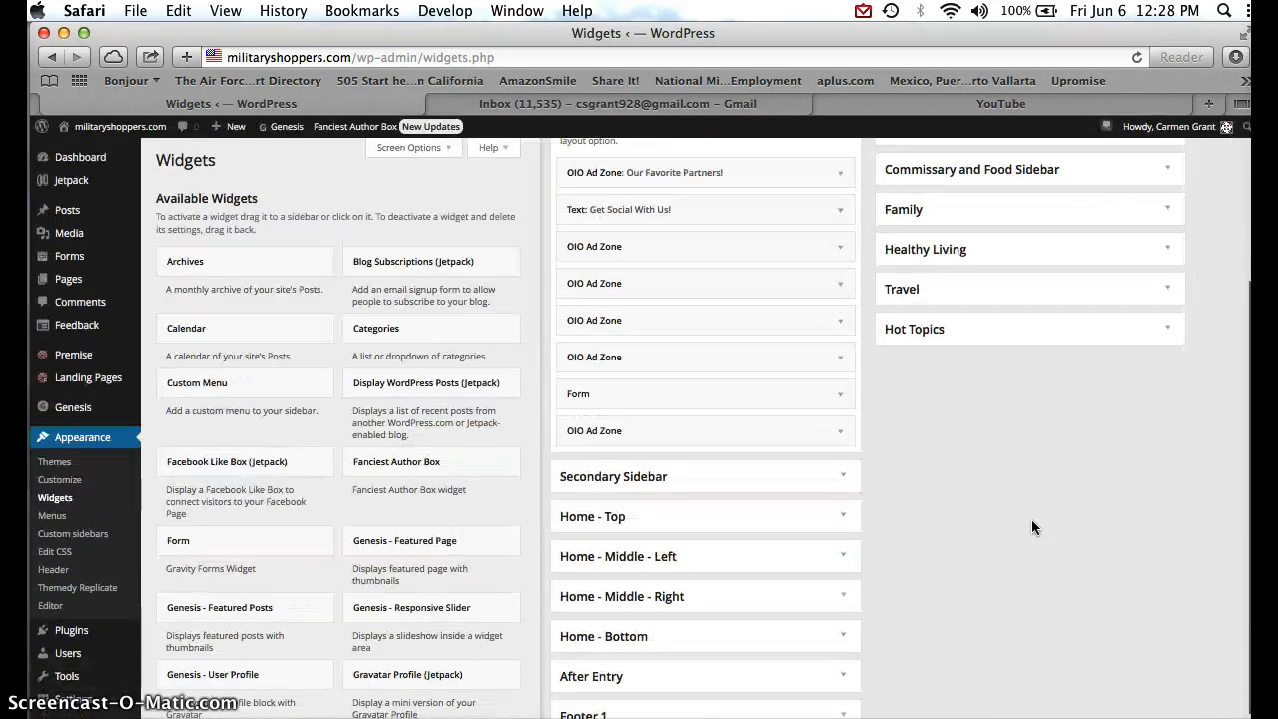
key("super+minus")
left_click(979, 559)
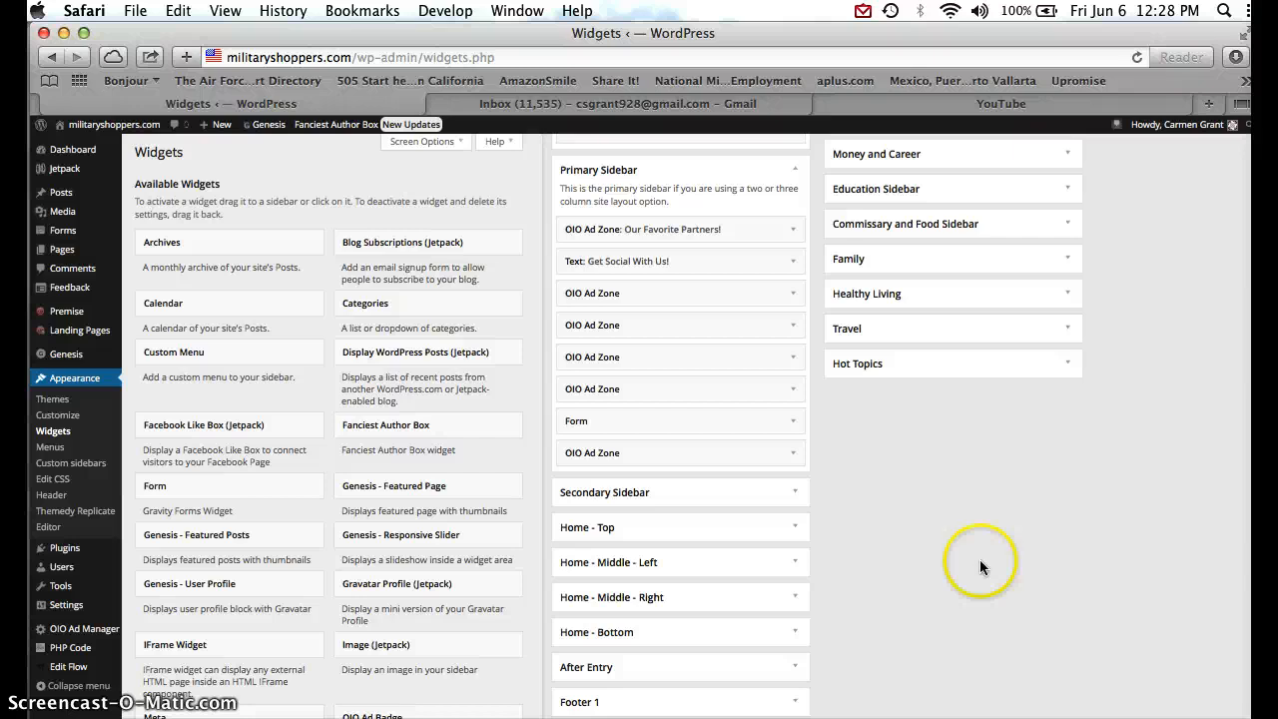
left_click(1069, 189)
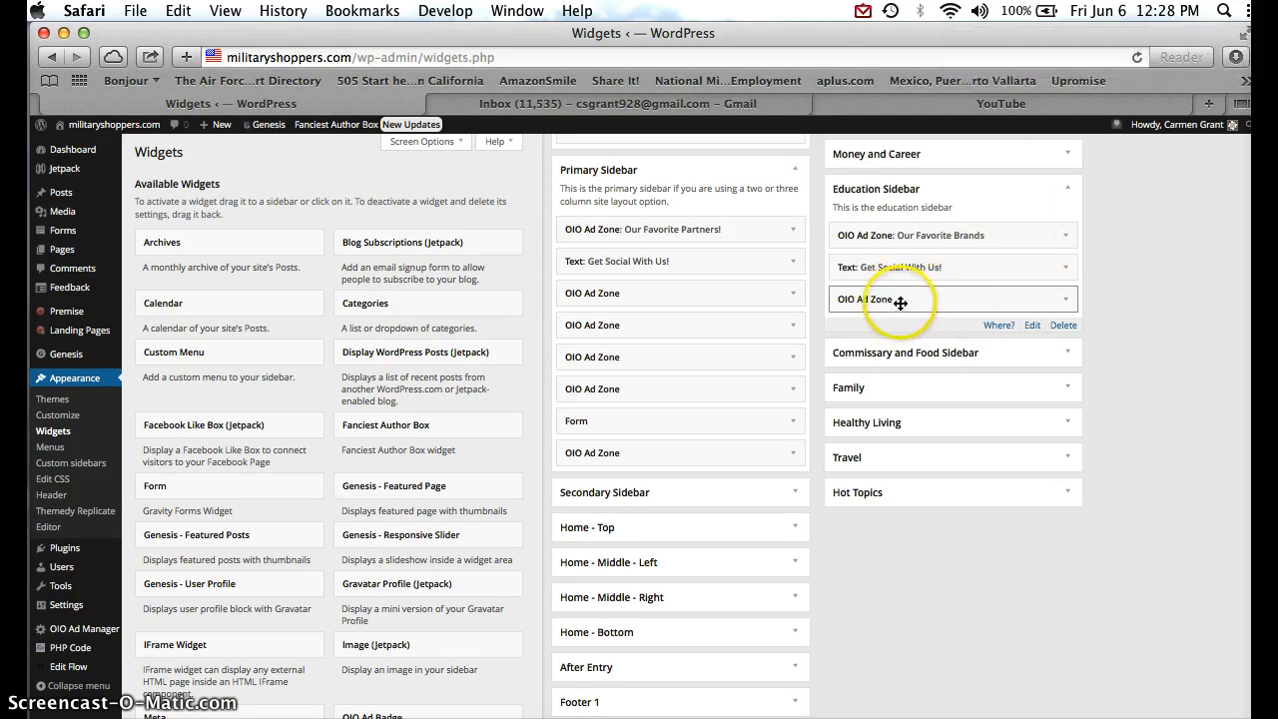
Check the zone ID in the Education Sidebar's untitled OIO Ad Zone widget and save the widget
left_click(1067, 300)
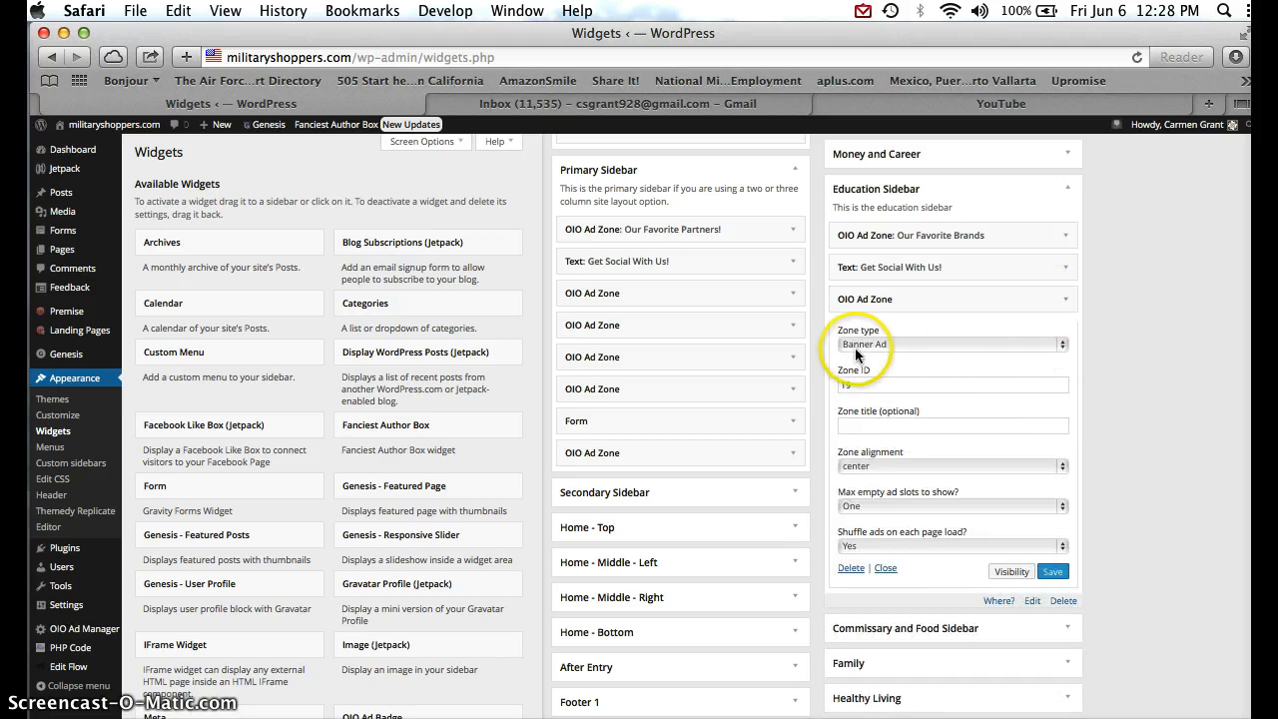
double_click(885, 384)
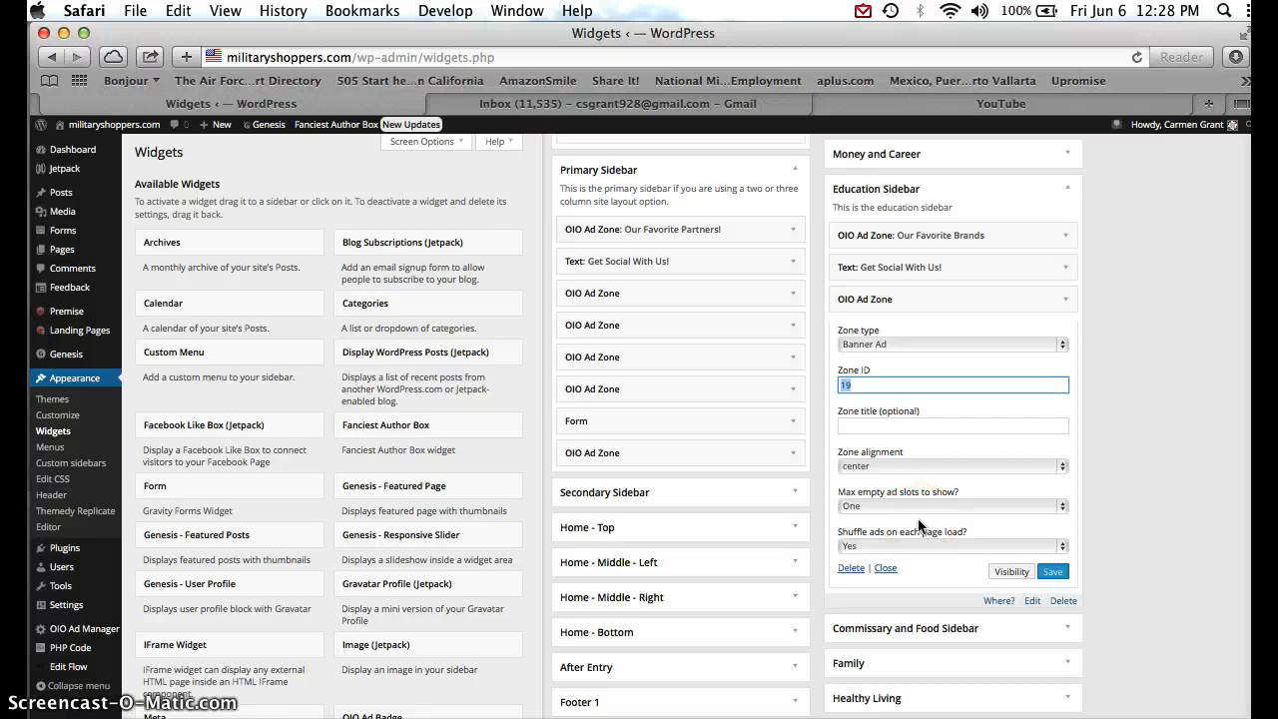
scroll(919, 525, "down", 1)
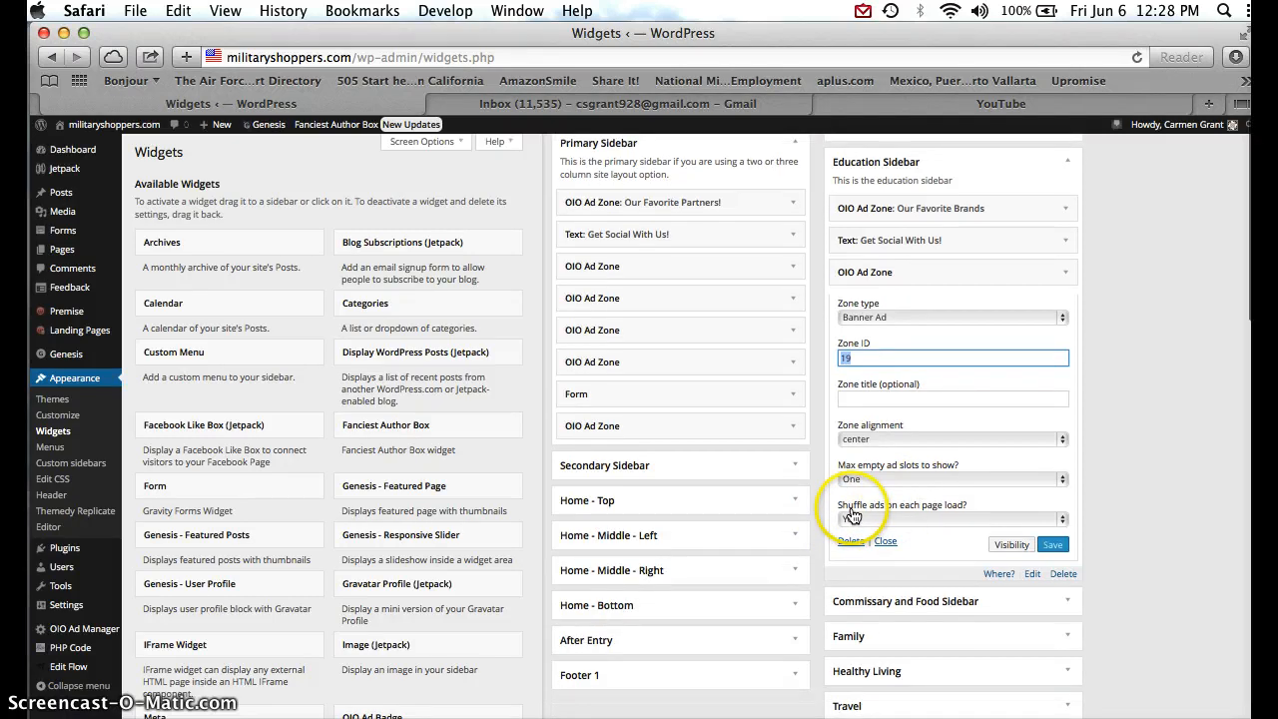
left_click(1052, 544)
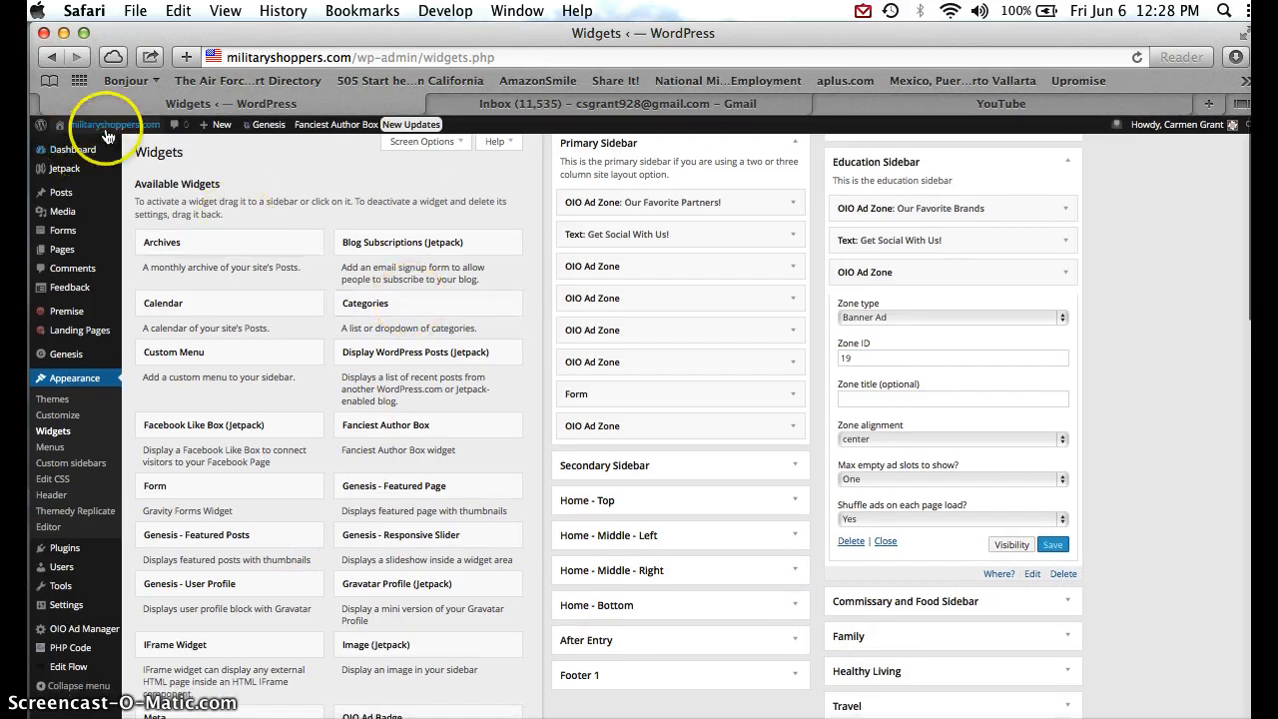
Visit the site's Education category page and check the ad zones in its sidebar
left_click(105, 123)
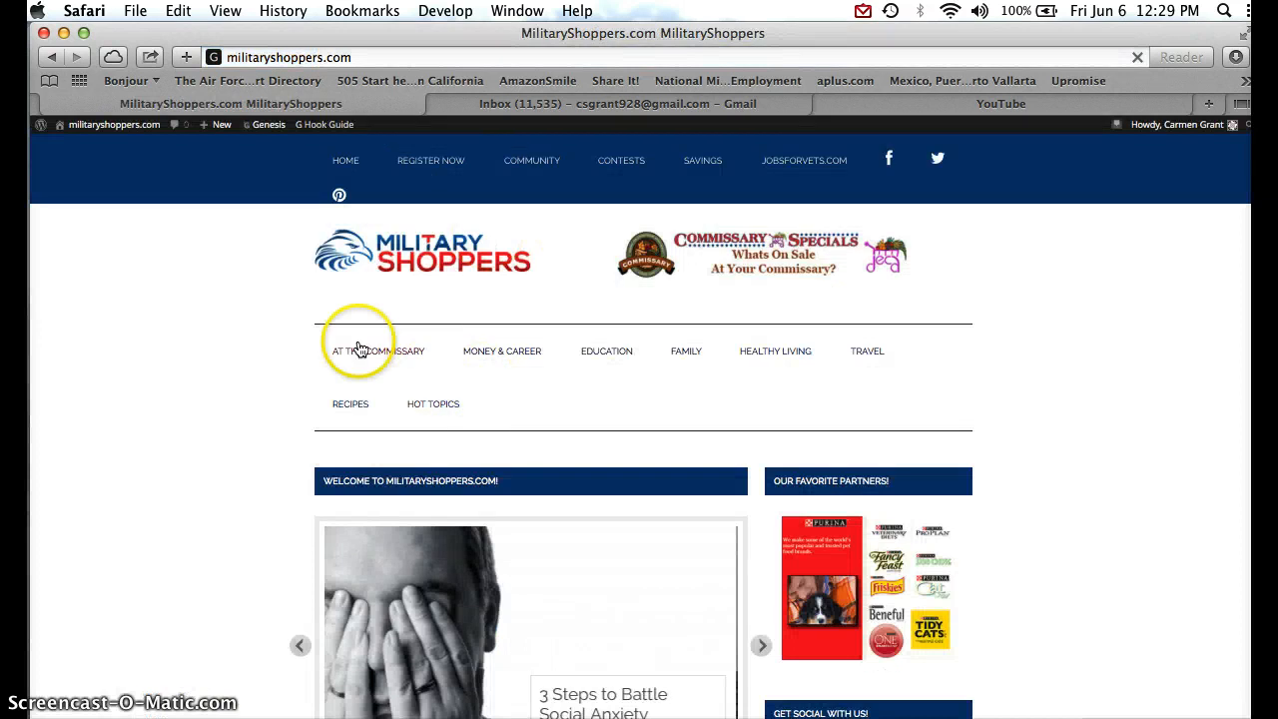
left_click(607, 352)
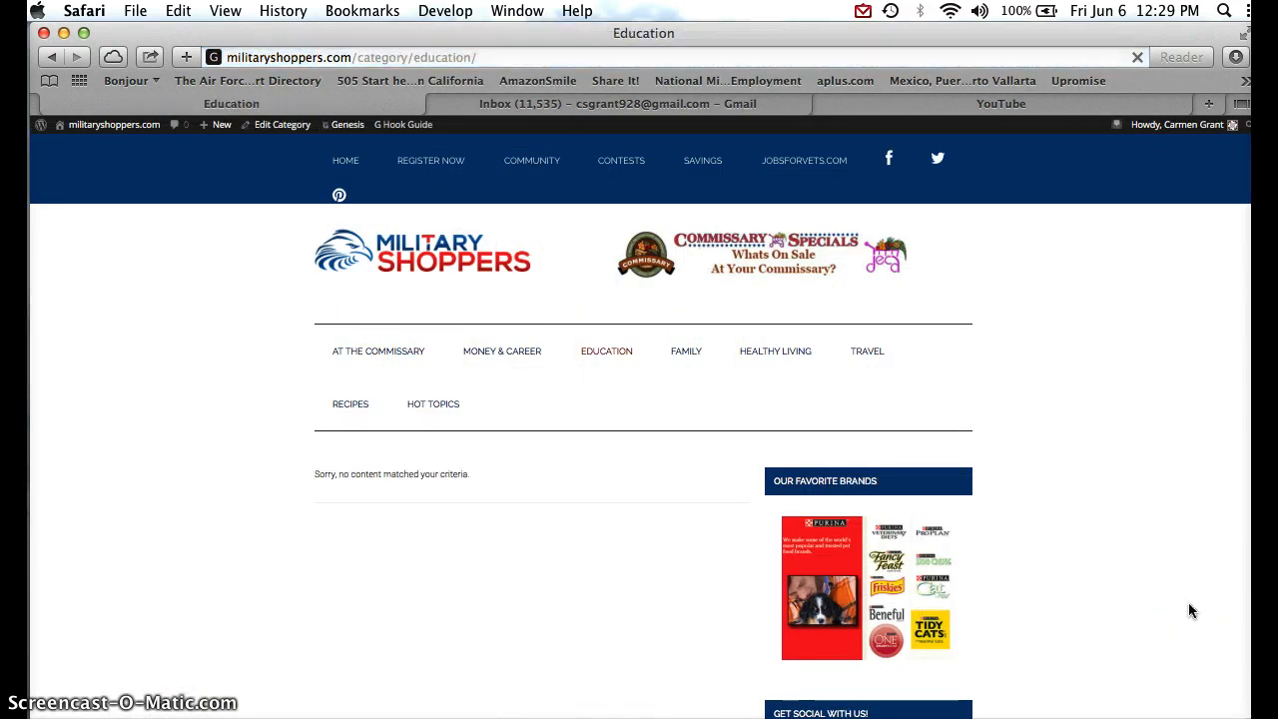
scroll(1190, 610, "down", 5)
scroll(1188, 610, "down", 2)
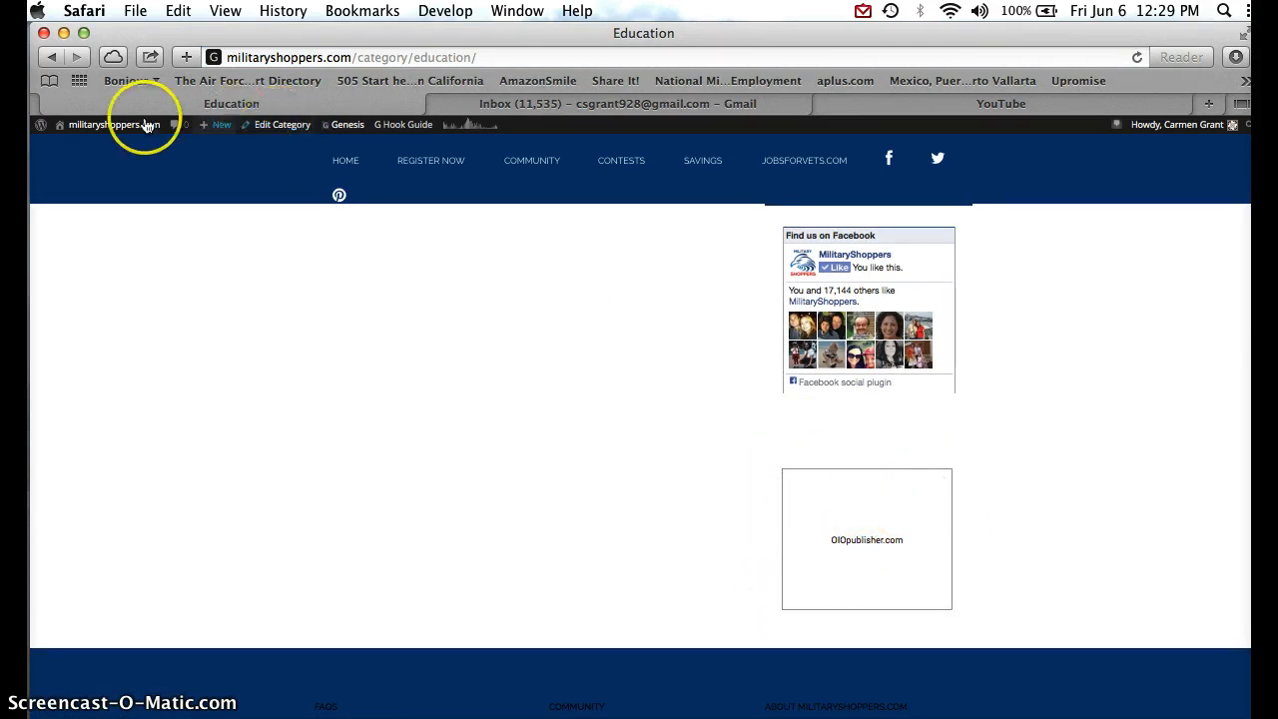
On the Widgets page, set the maximum empty ad slots to None for the Education Sidebar's untitled OIO Ad Zone and save it
mouse_move(147, 125)
left_click(77, 192)
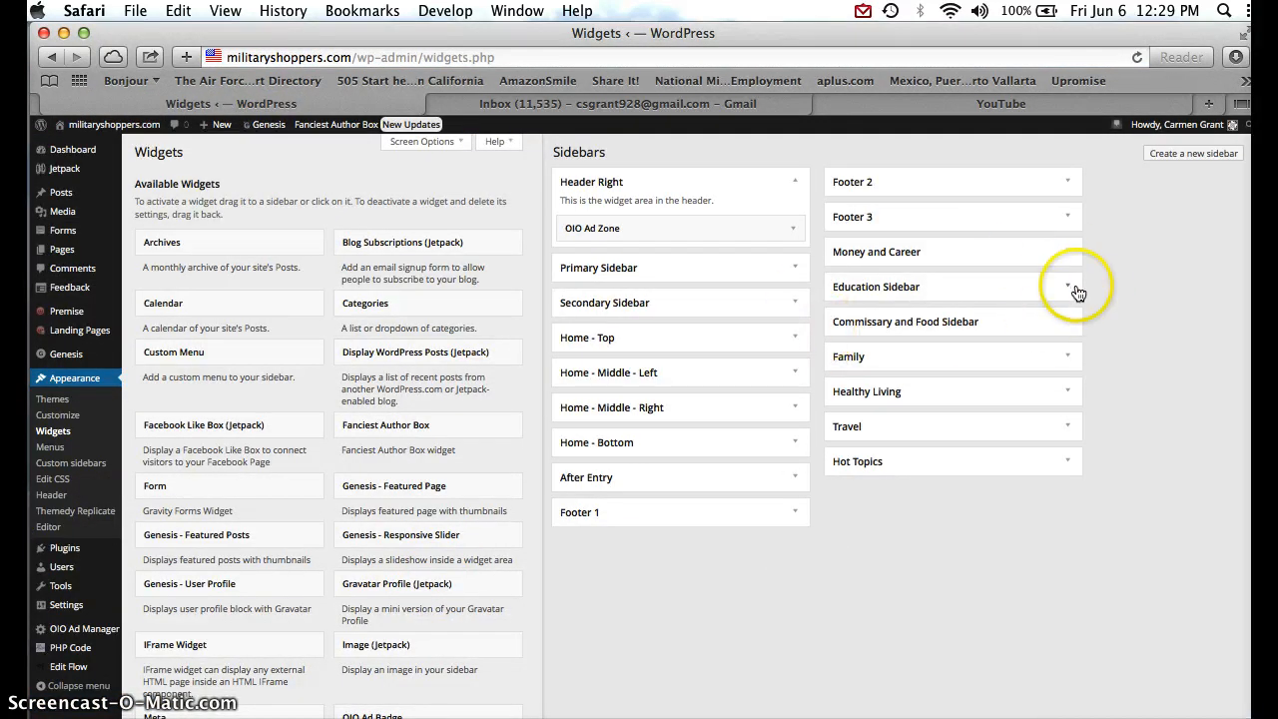
left_click(1068, 289)
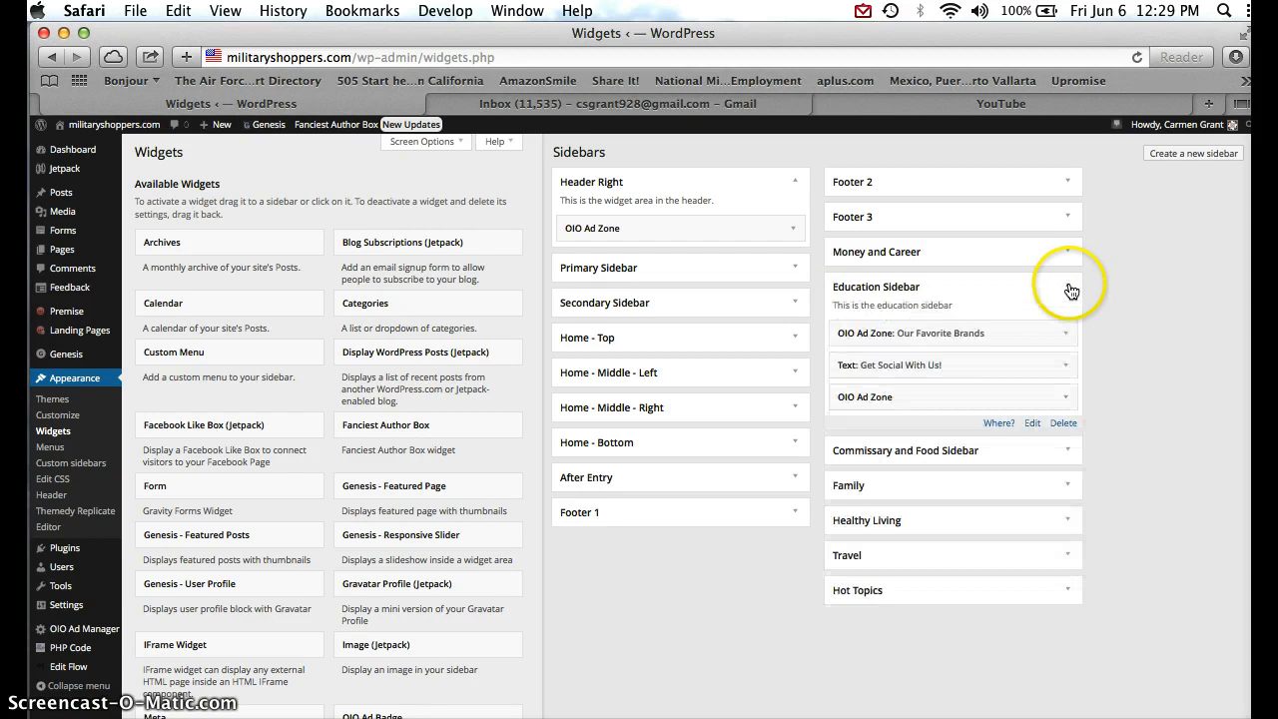
left_click(1050, 397)
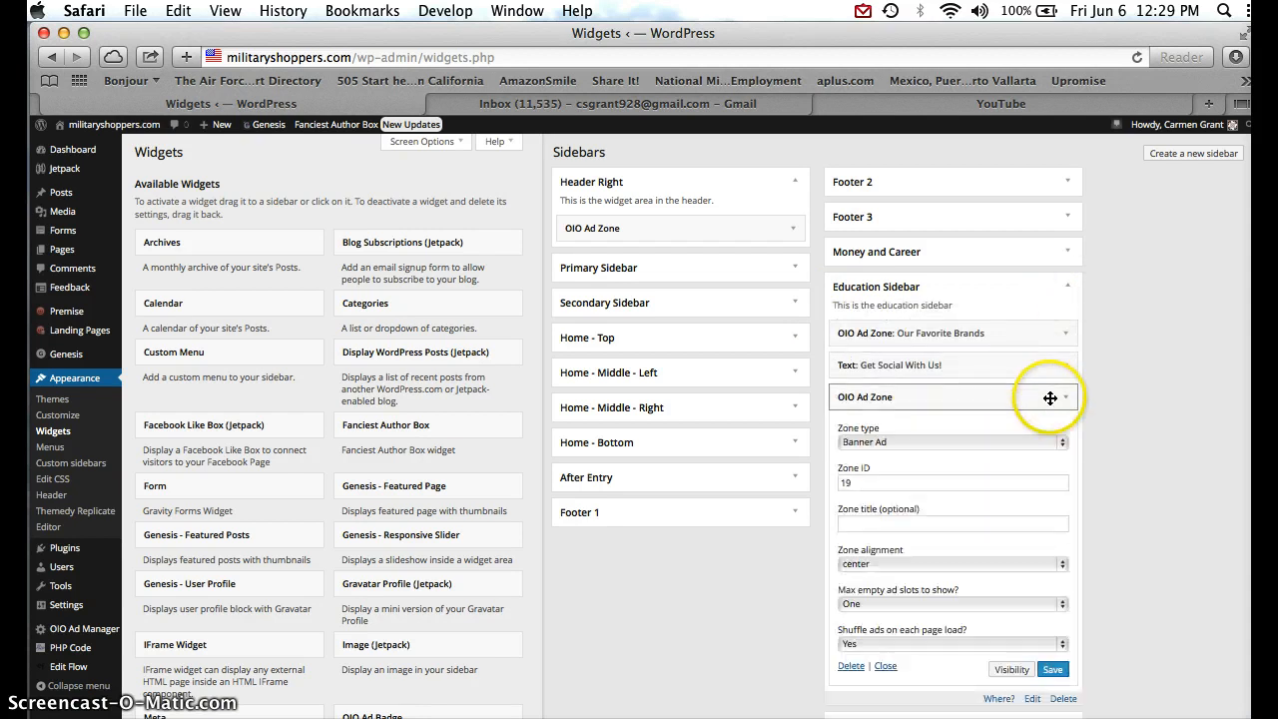
left_click(941, 600)
left_click(939, 586)
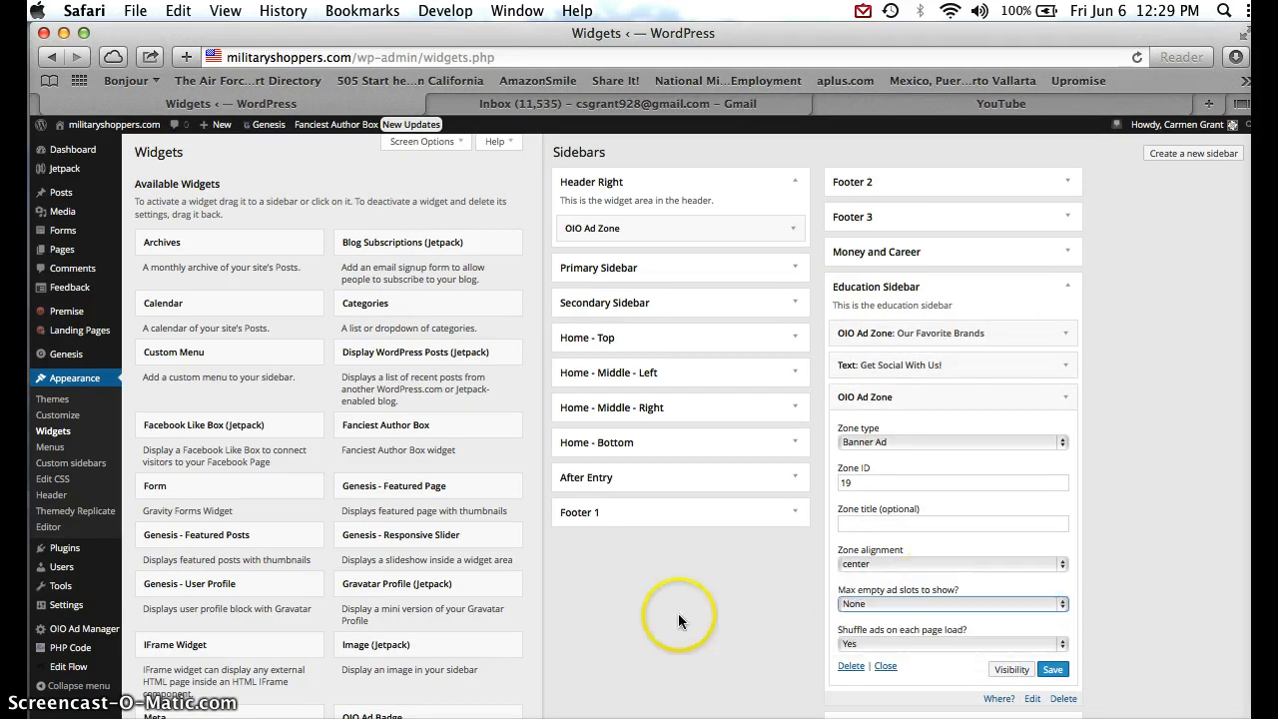
left_click(1053, 669)
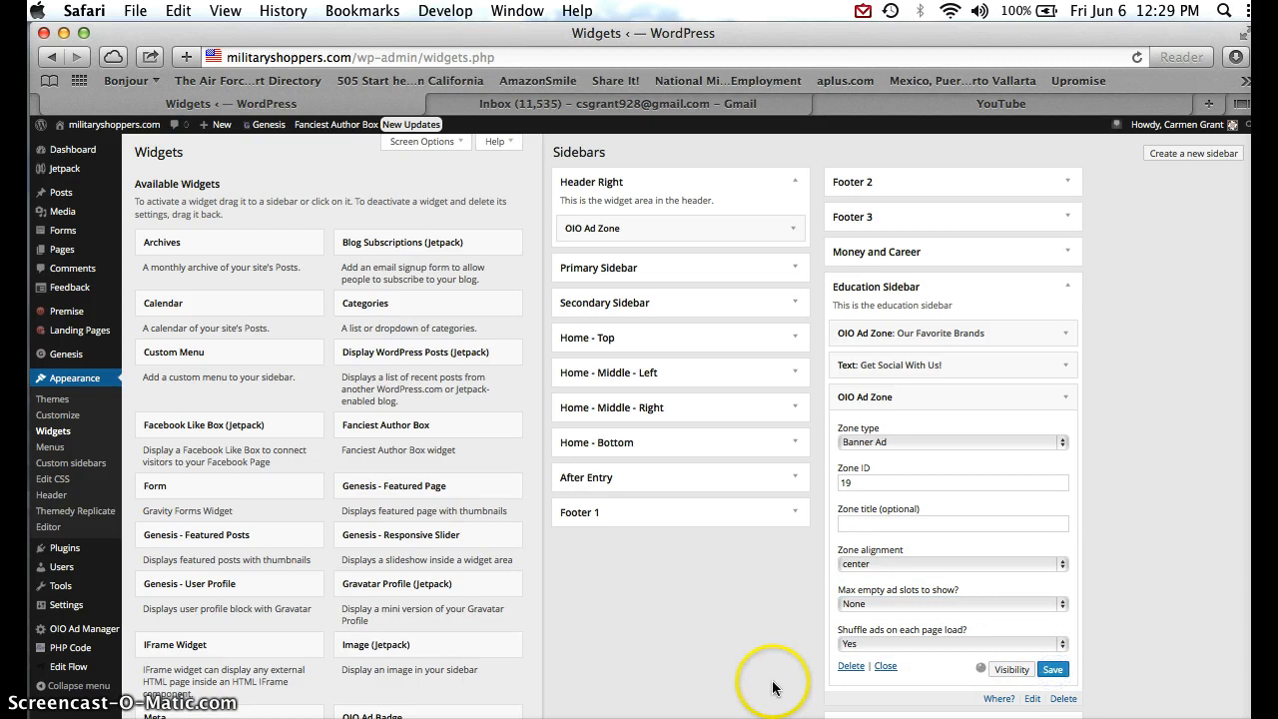
Return to the live Education page and check whether the sidebar still shows the empty ad slot
left_click(111, 127)
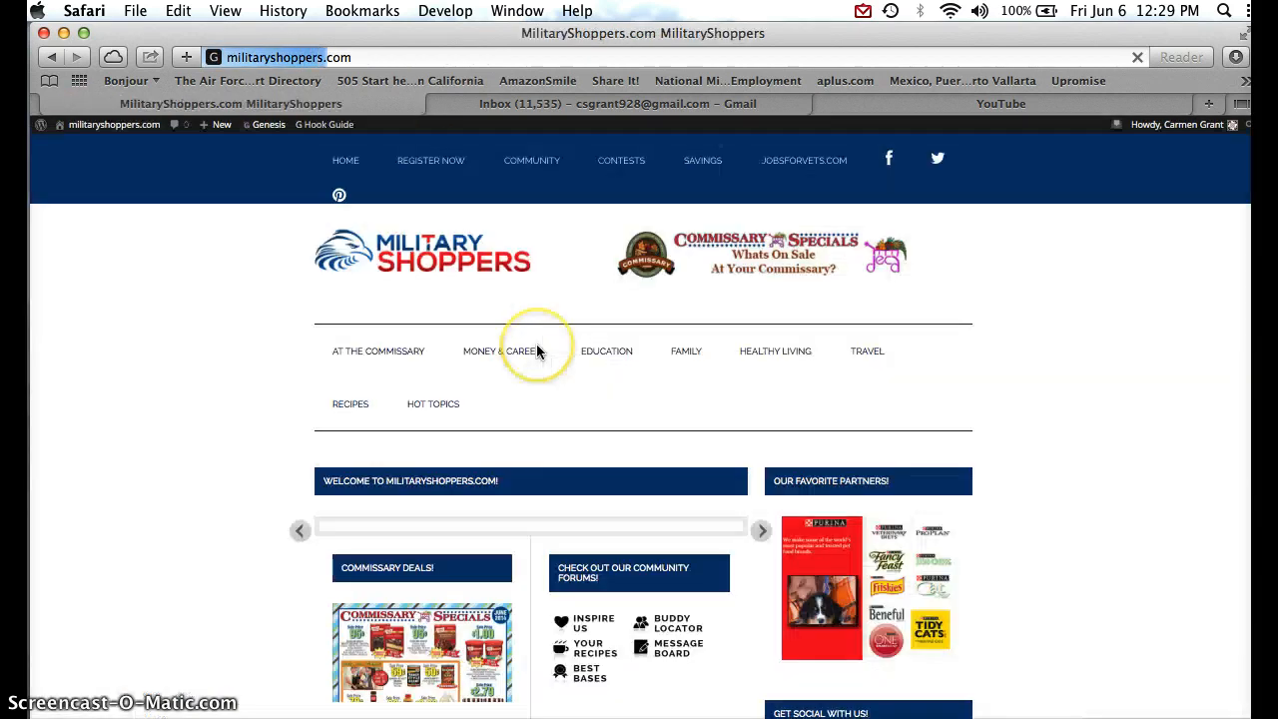
left_click(607, 357)
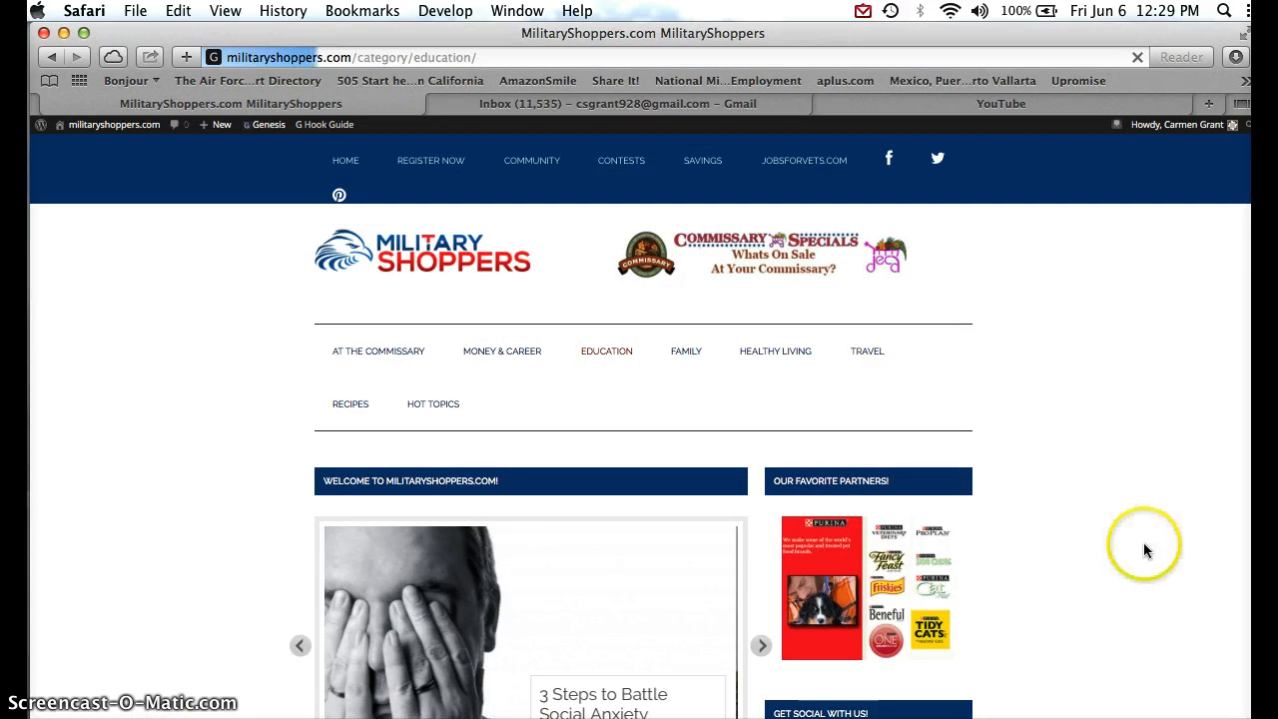
scroll(1161, 506, "down", 5)
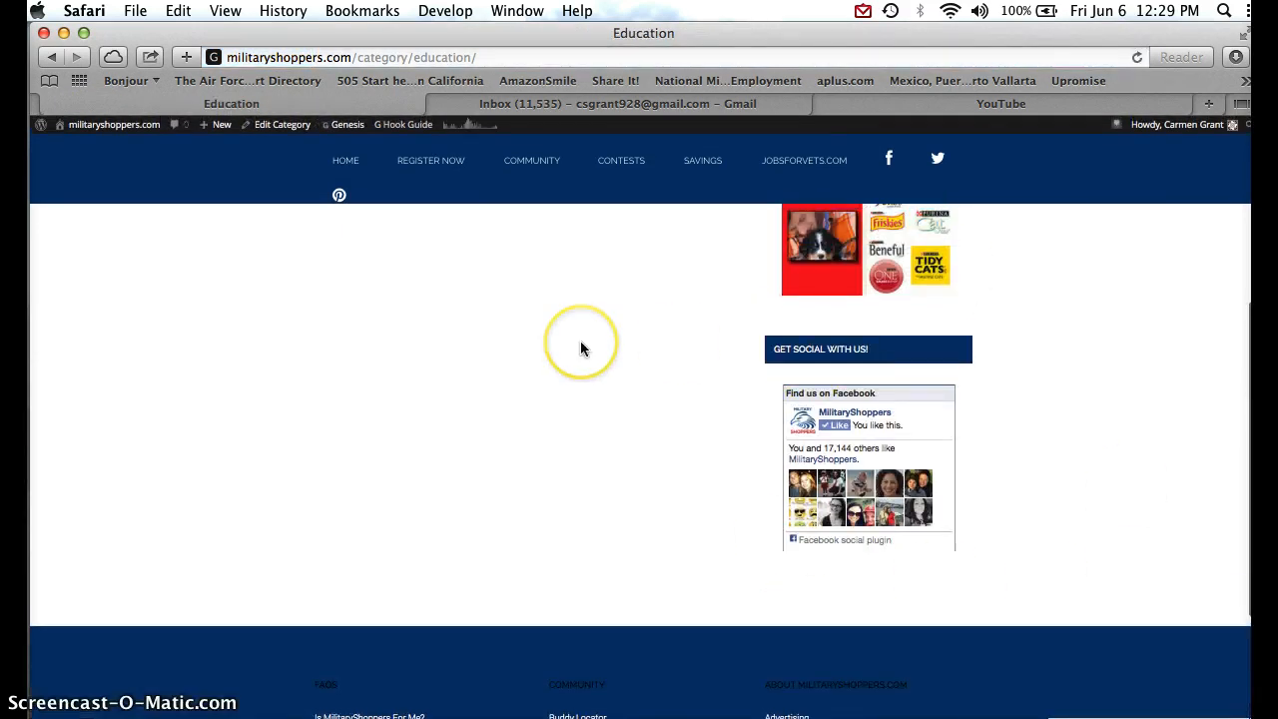
Go to the WordPress dashboard and start a new banner ad from the OIO Ad Manager's Ad Purchases page
scroll(581, 342, "up", 5)
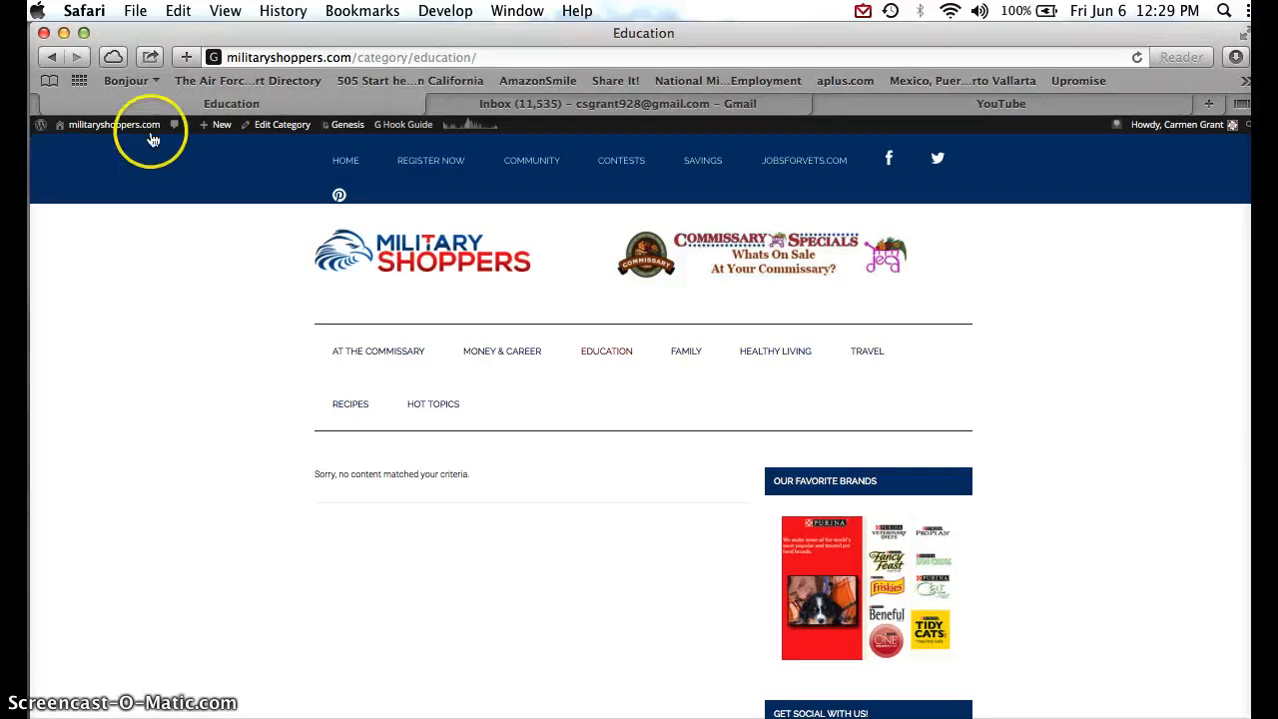
mouse_move(117, 133)
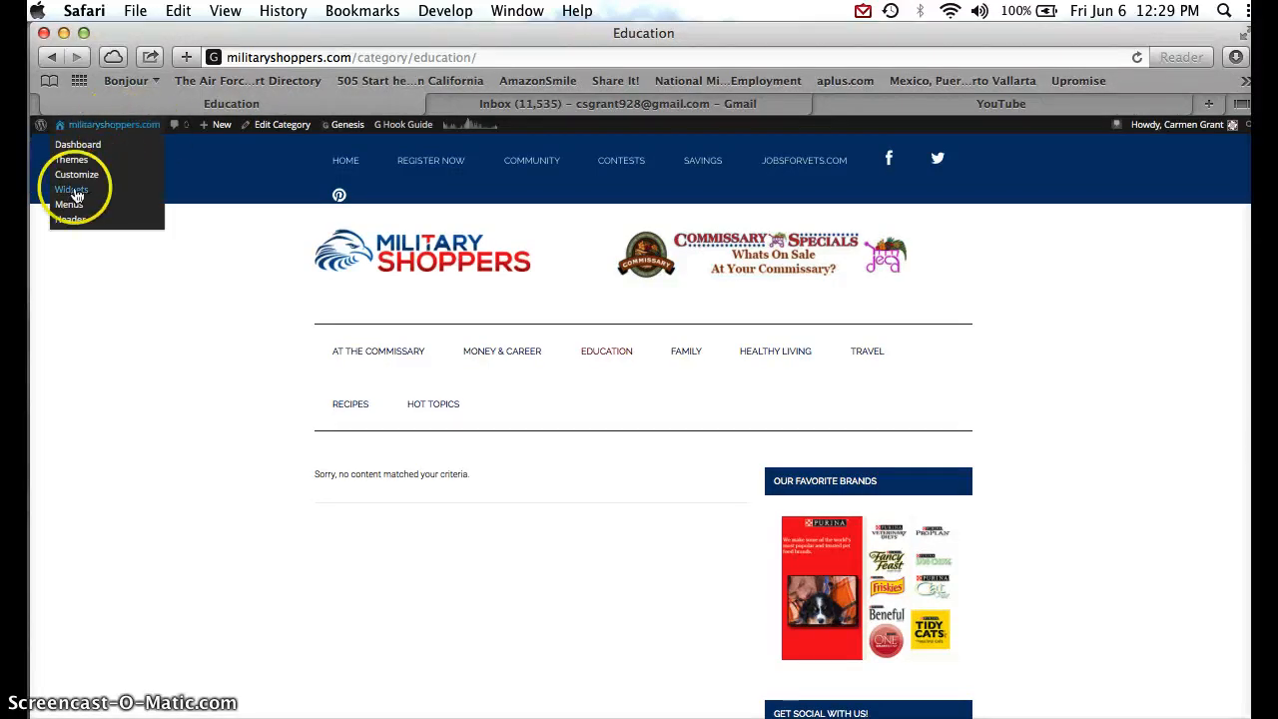
left_click(112, 132)
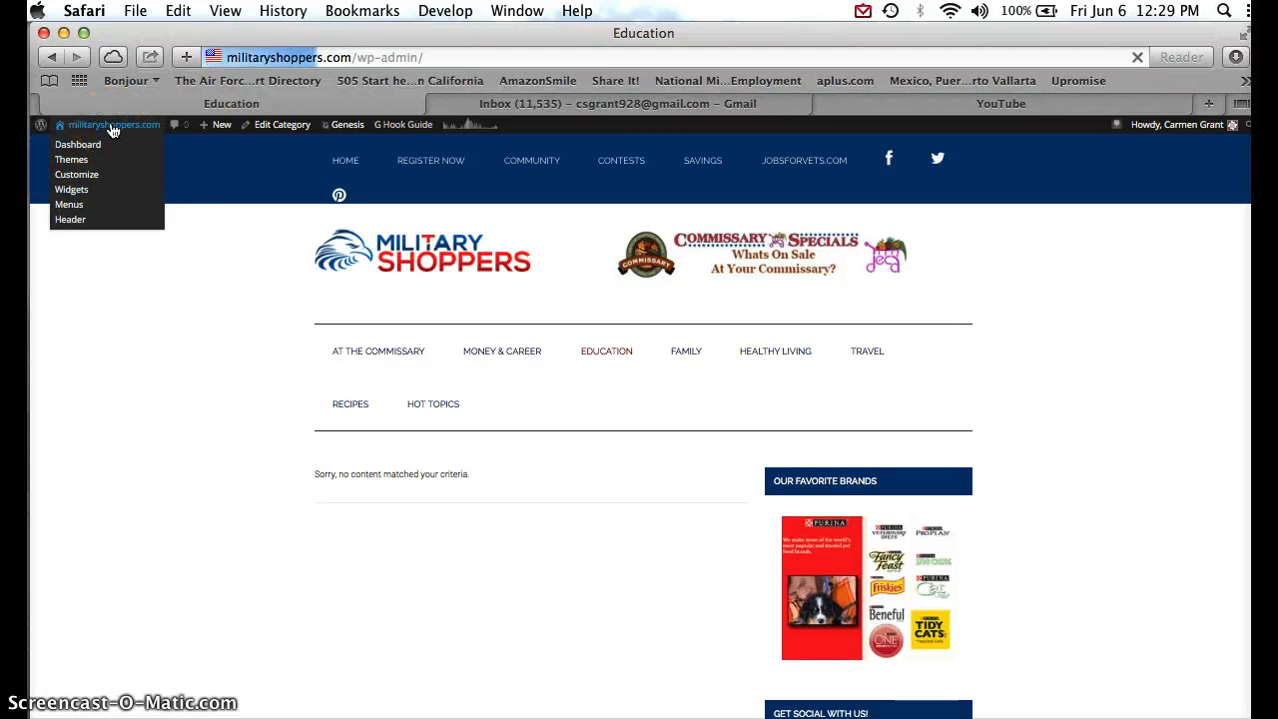
scroll(258, 545, "down", 2)
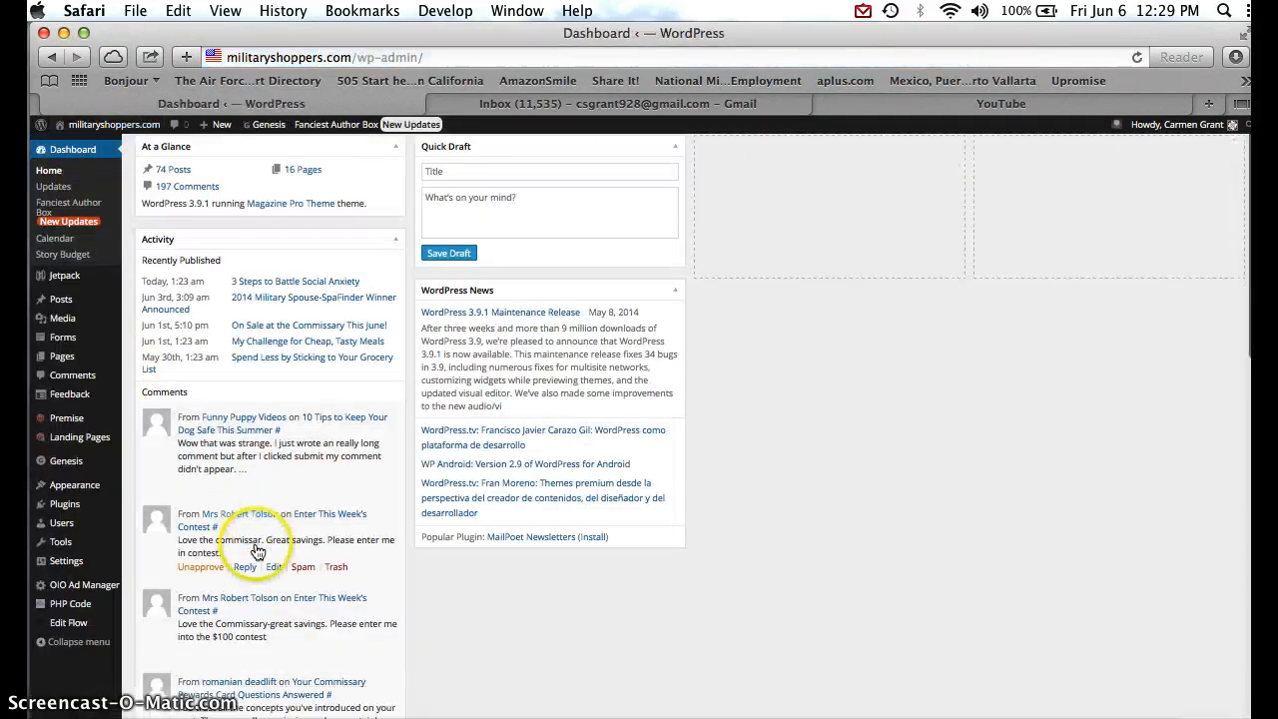
mouse_move(93, 589)
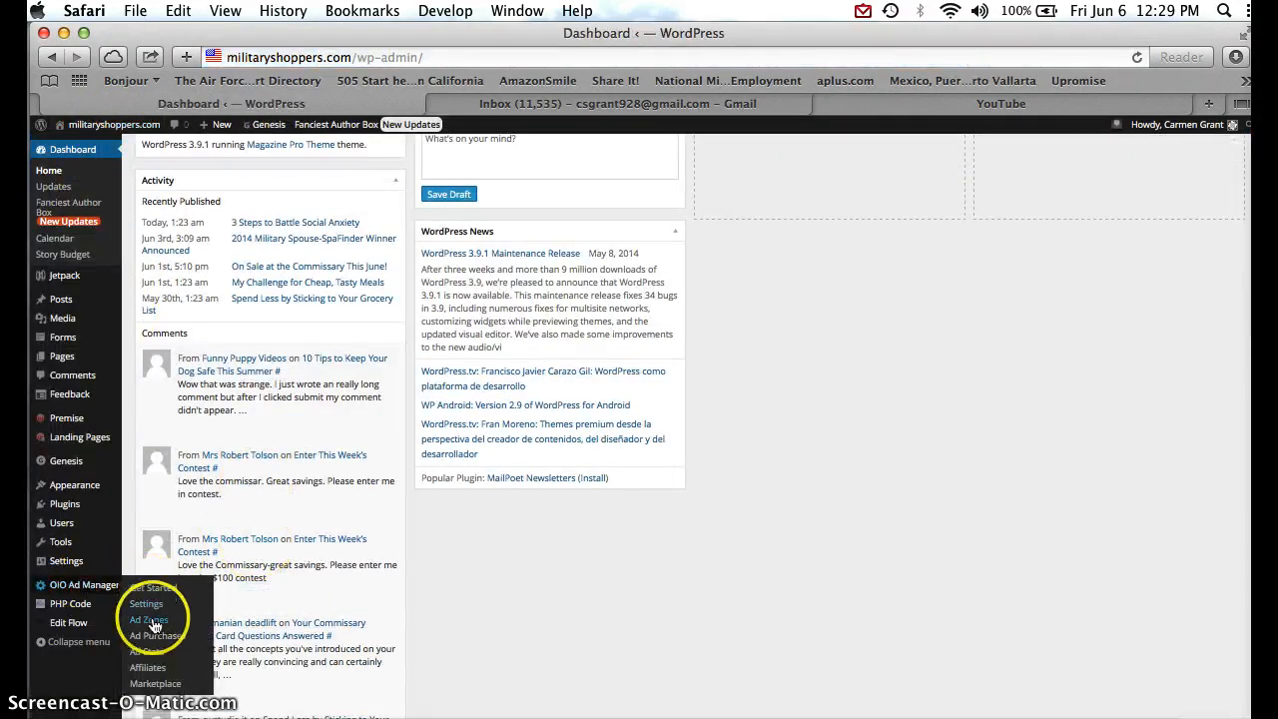
left_click(174, 642)
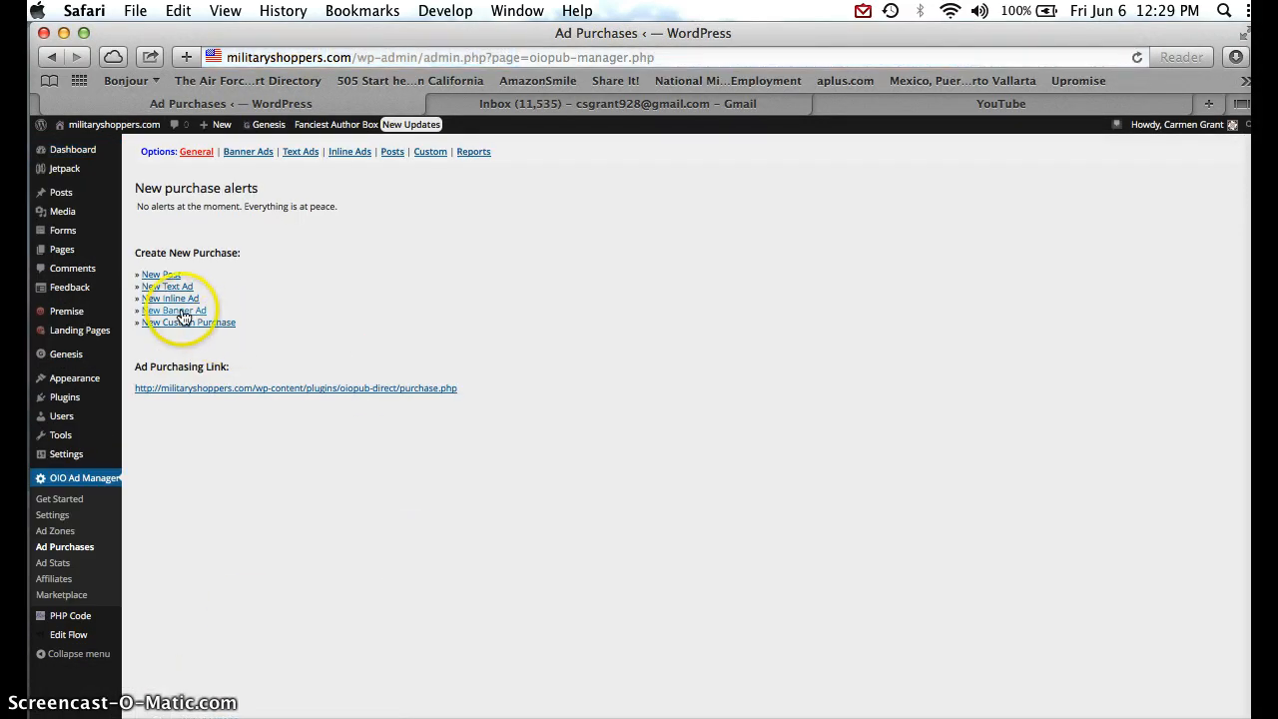
left_click(173, 311)
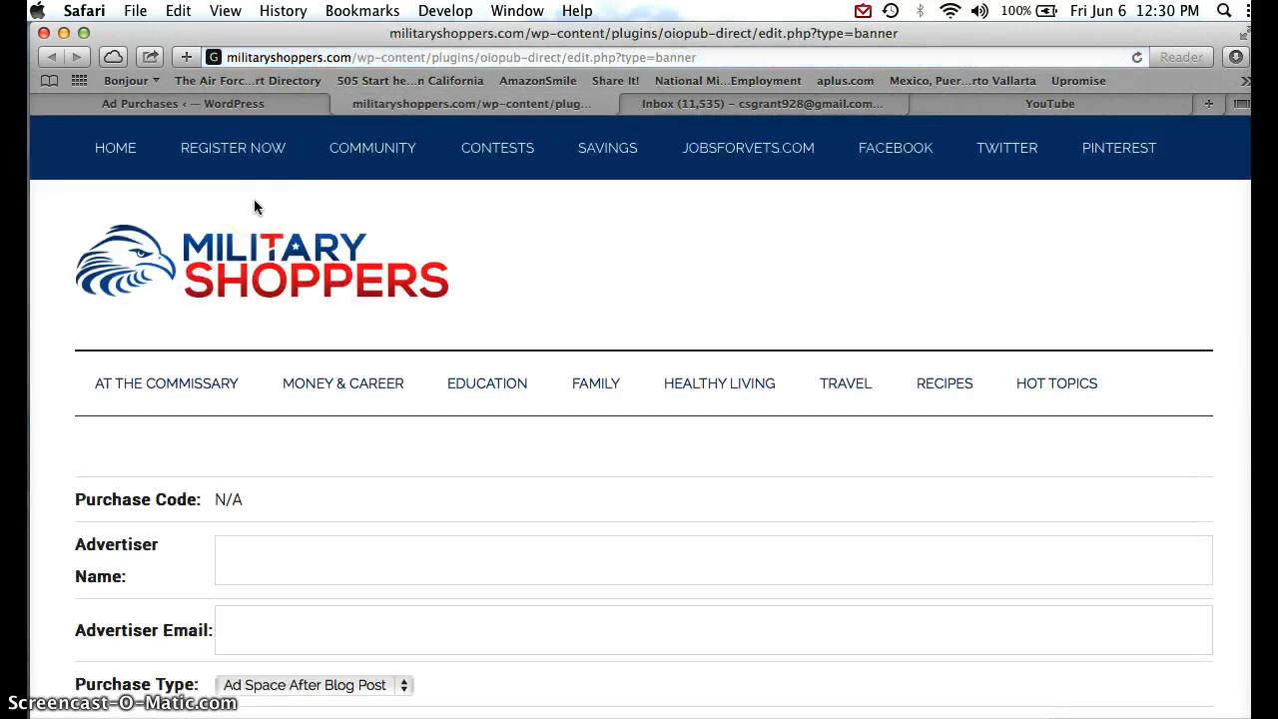
Fill in the advertiser's name and e-mail on the new banner ad form
scroll(163, 584, "down", 1)
scroll(163, 584, "down", 3)
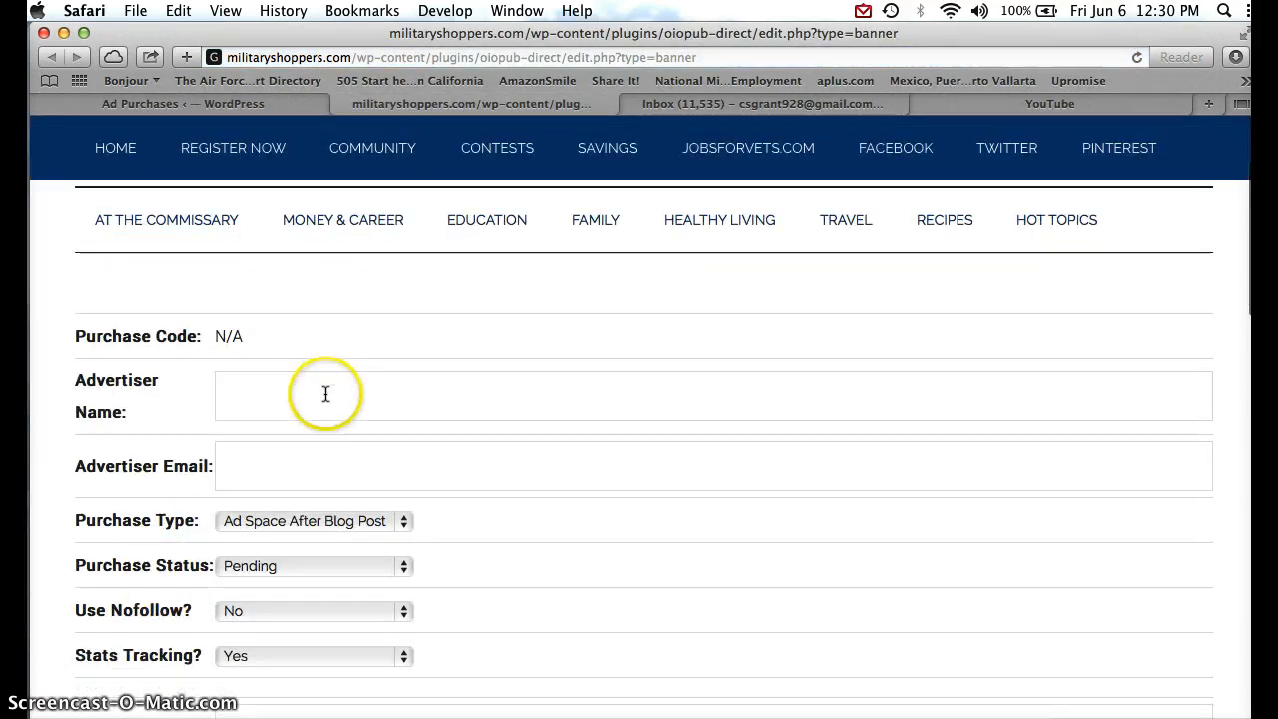
left_click(322, 393)
type("ar")
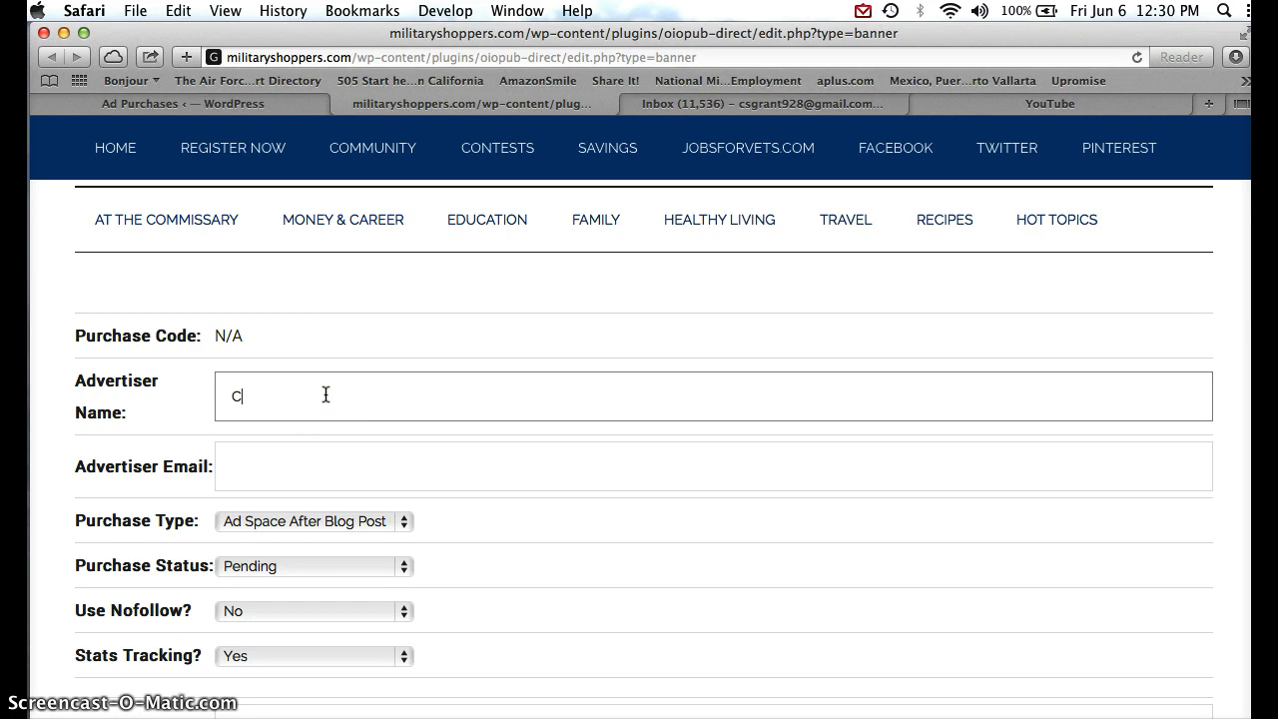
type("men Test")
key("Tab")
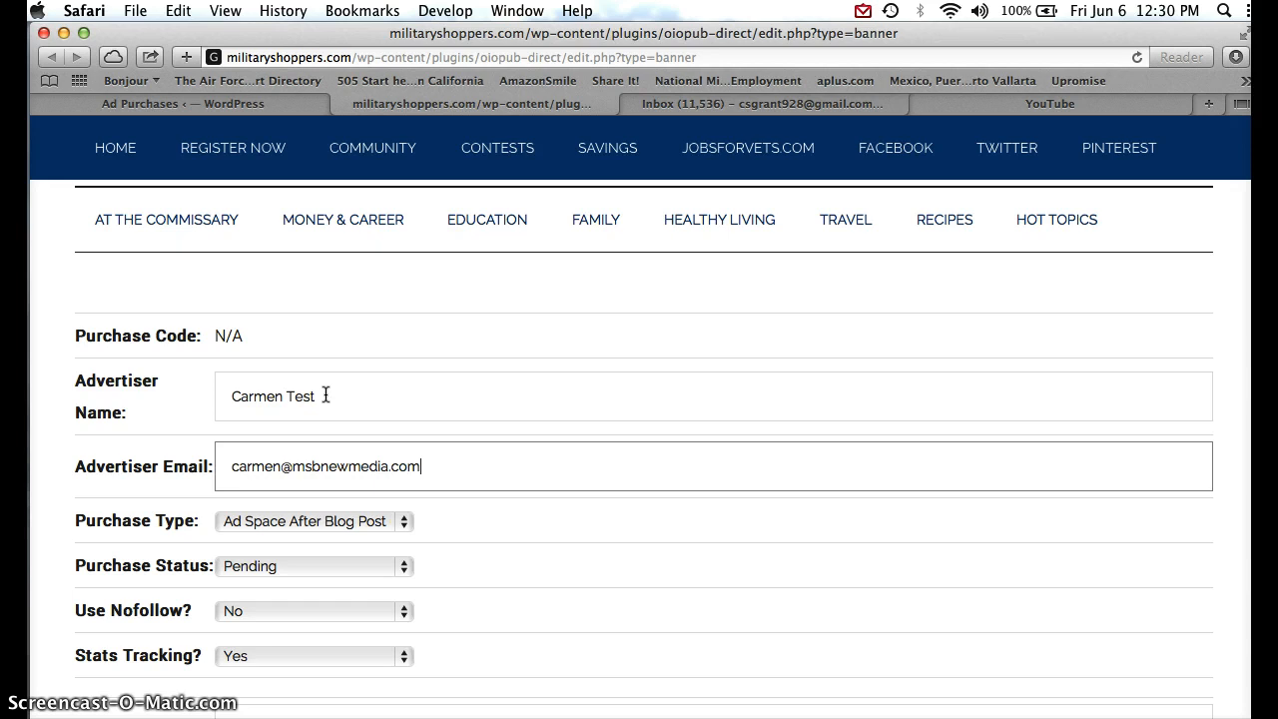
key("Tab")
Set the banner ad's purchase type to Education_Sidebar_B_300x250 (zone 19)
scroll(476, 558, "down", 4)
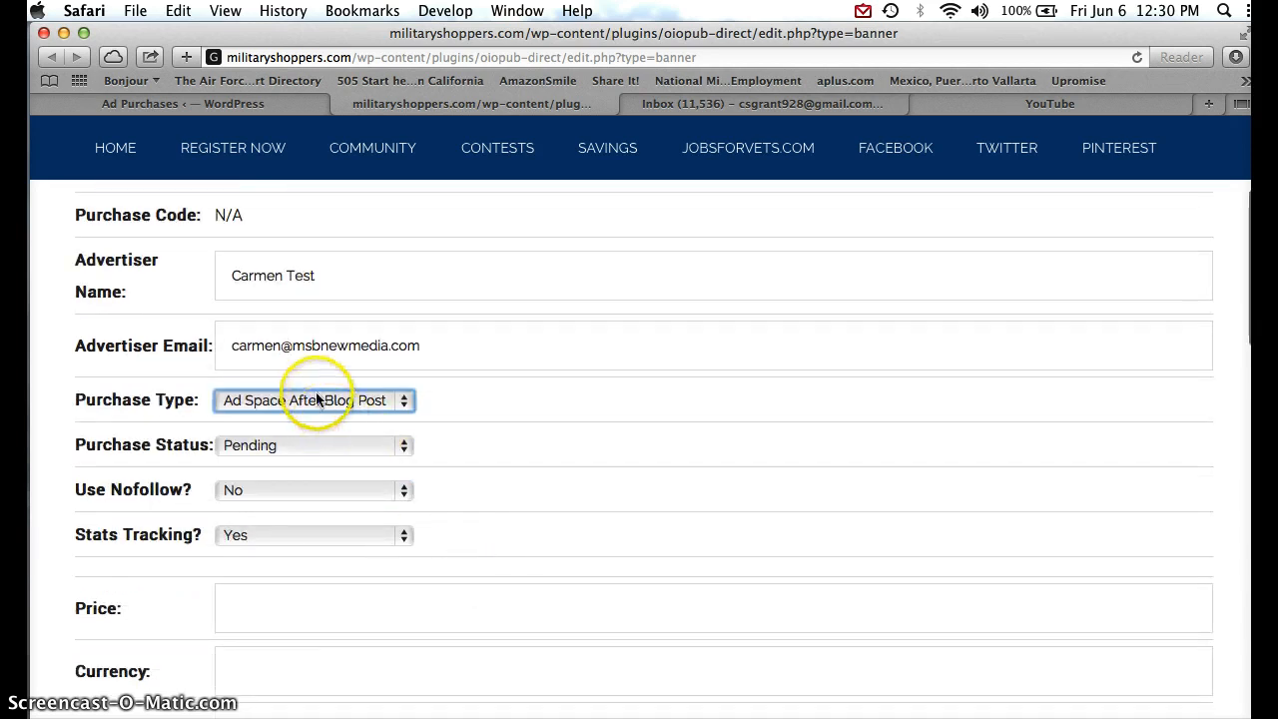
left_click(317, 400)
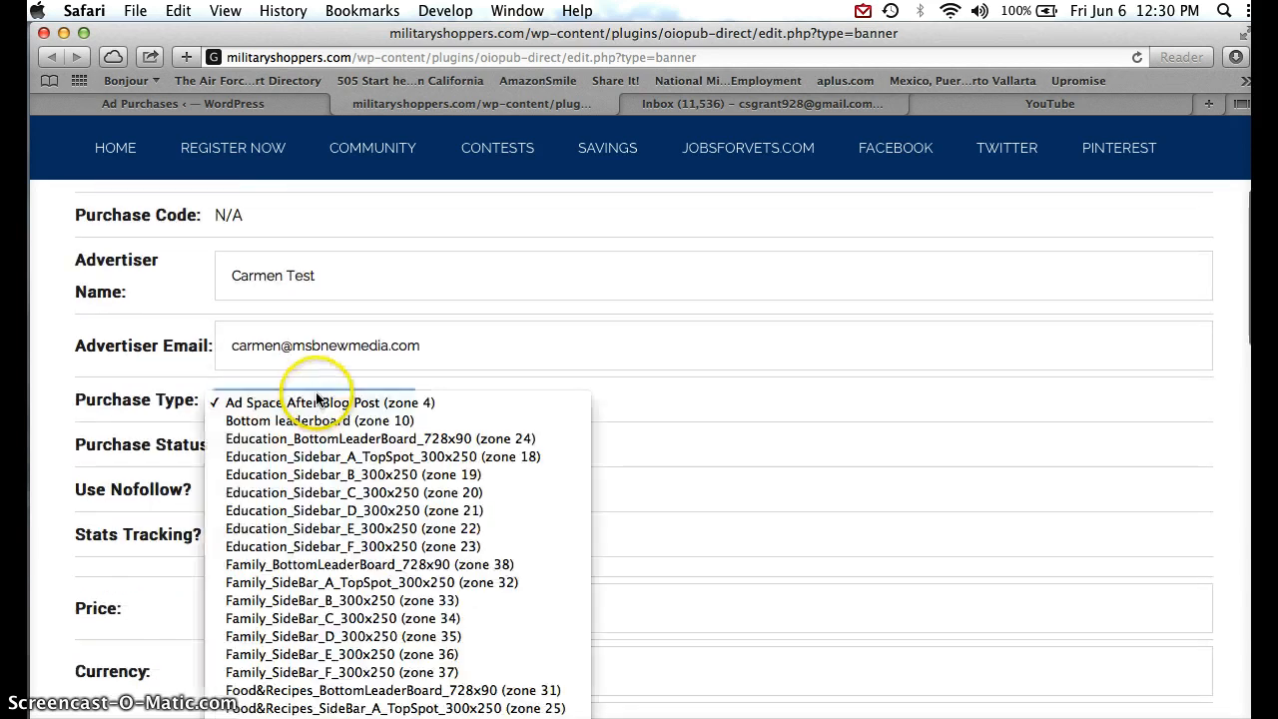
left_click(328, 476)
left_click(414, 402)
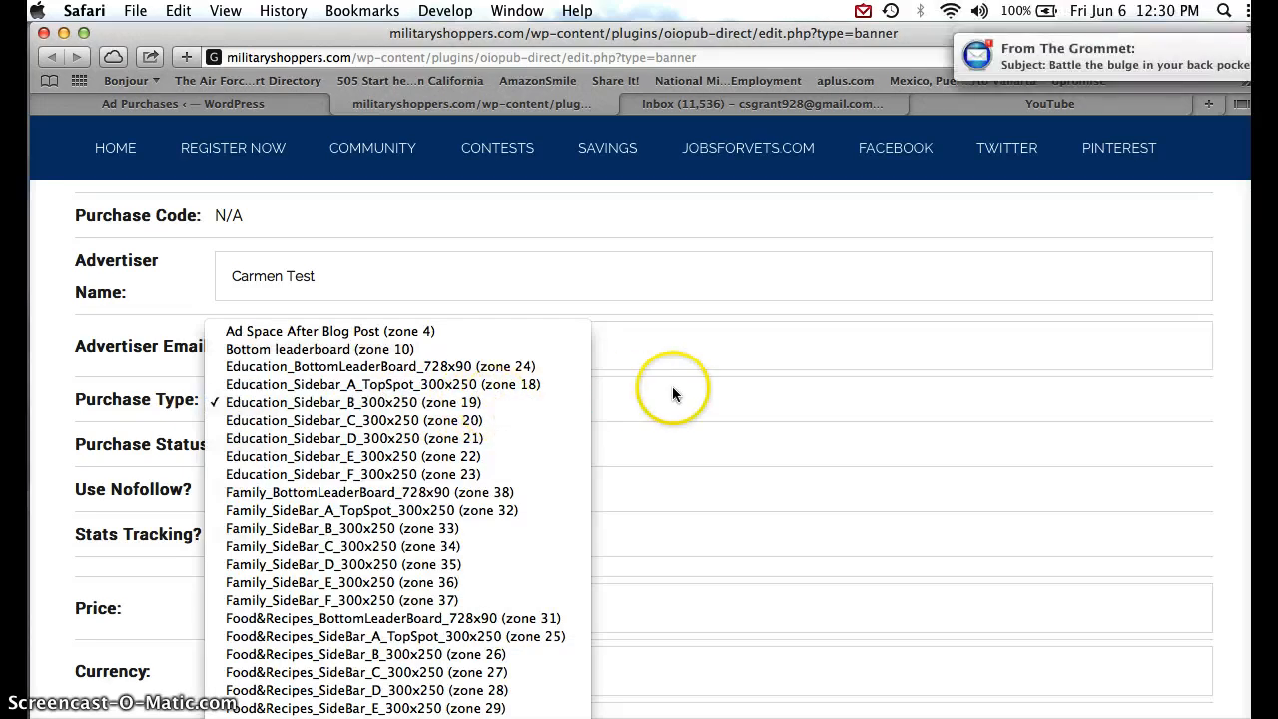
left_click(493, 402)
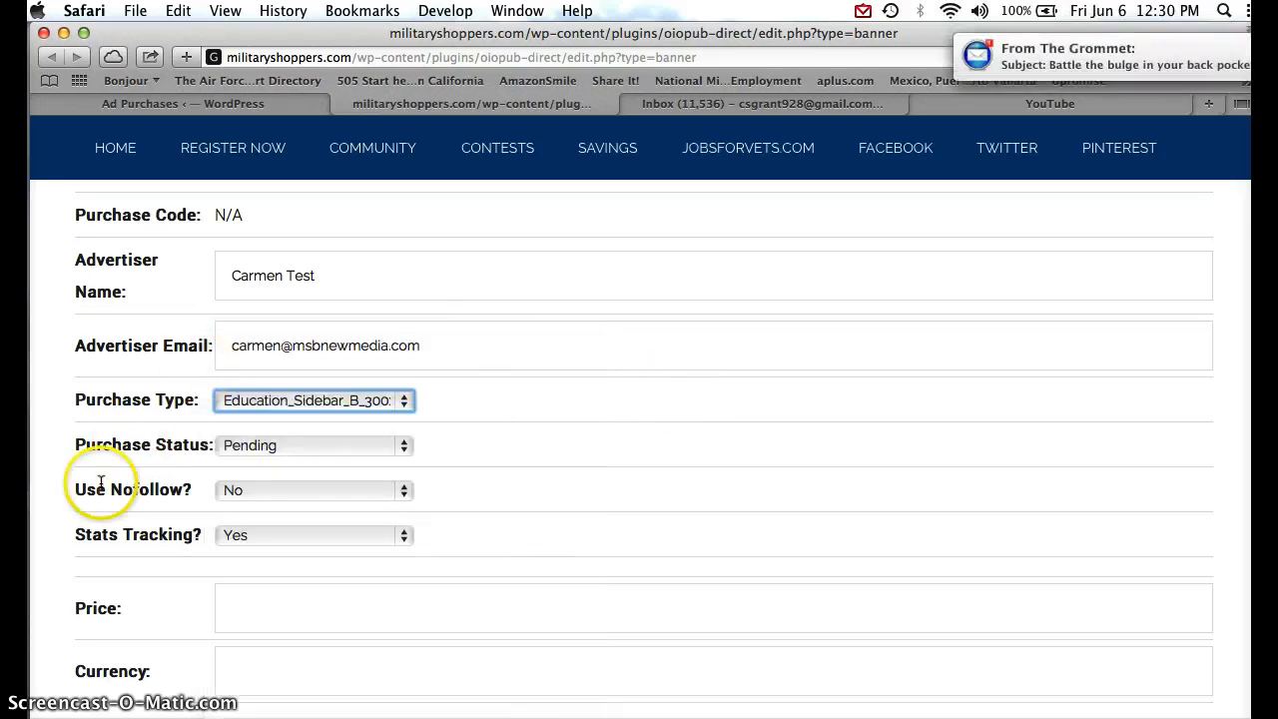
Set the purchase status to Approved and Use Nofollow to Yes
scroll(90, 479, "down", 3)
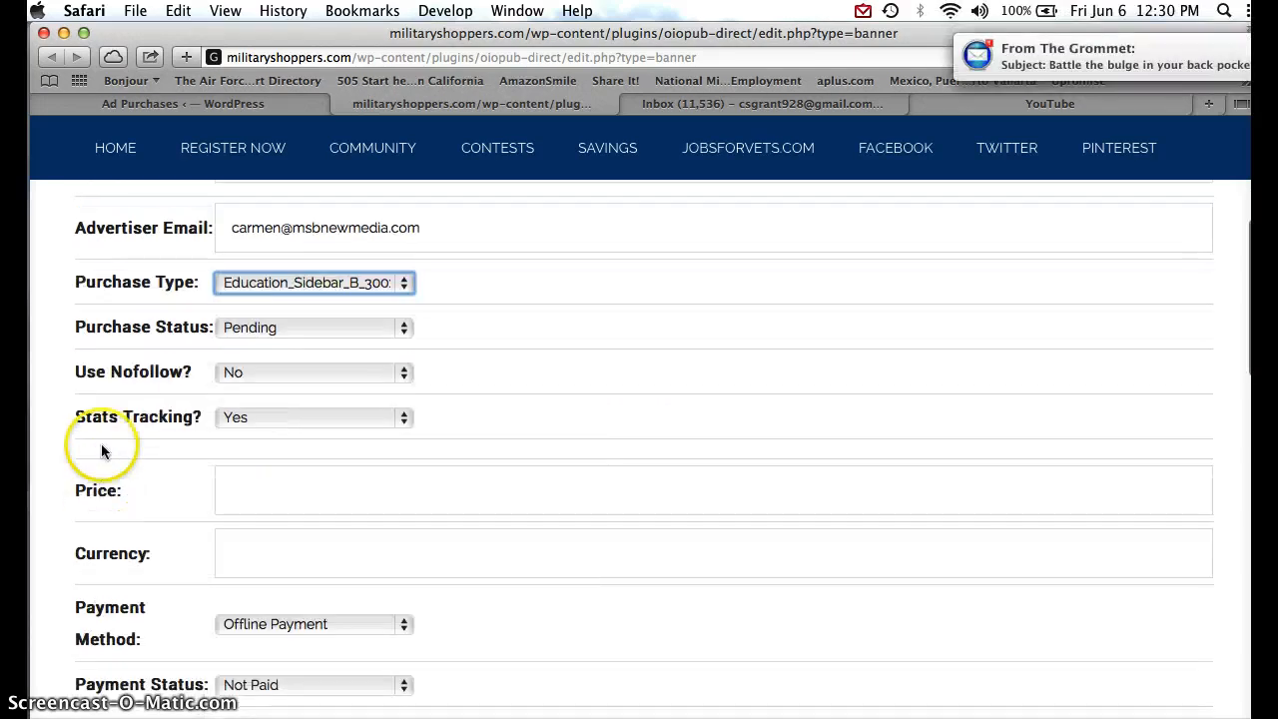
left_click(341, 330)
left_click(290, 349)
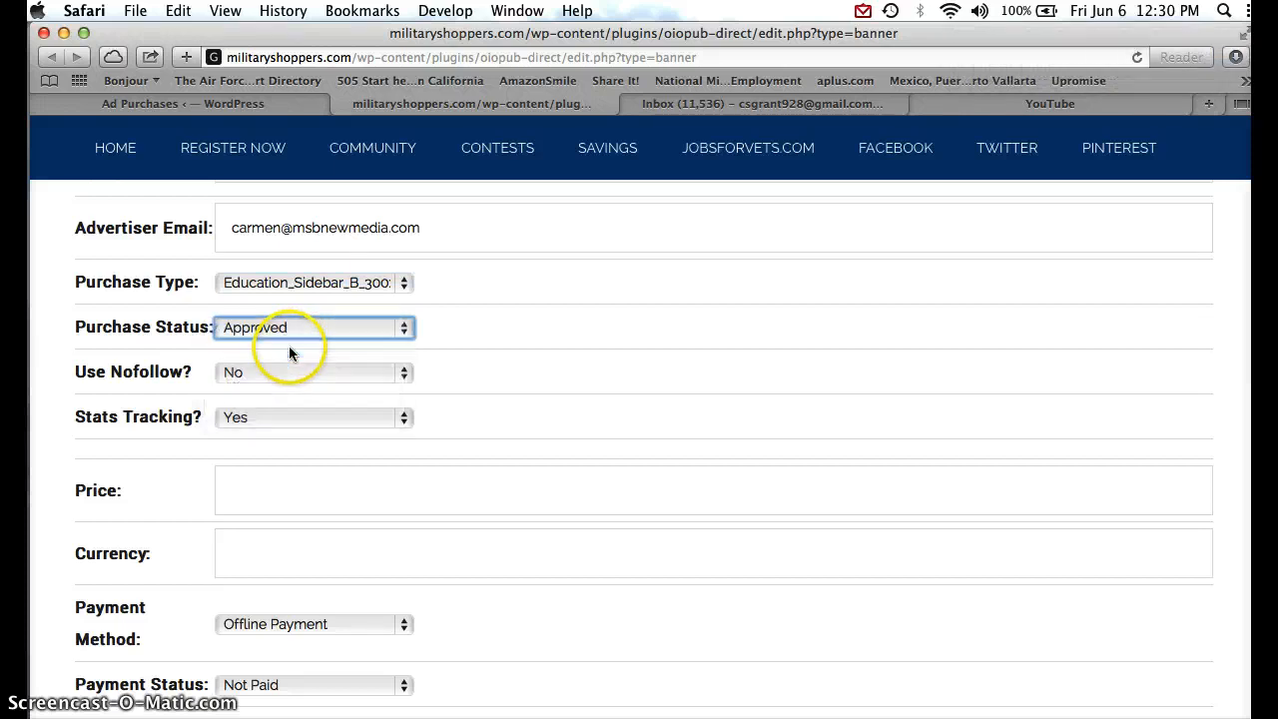
left_click(266, 374)
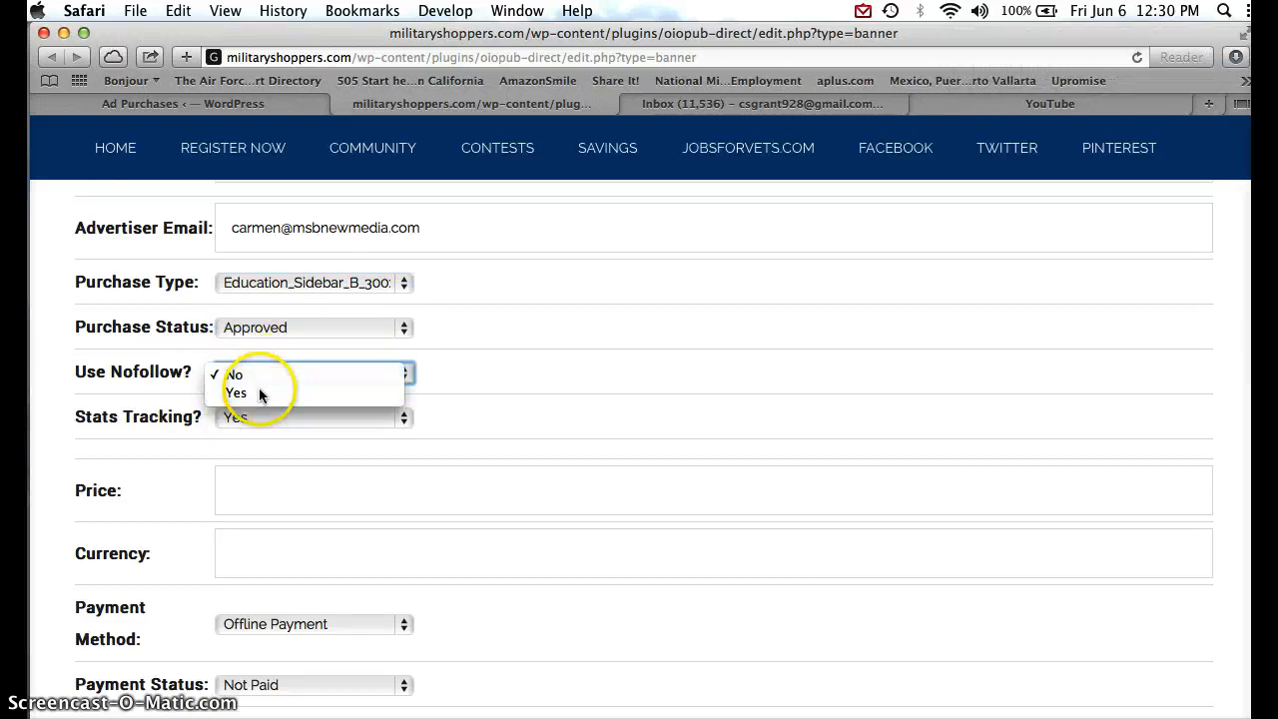
left_click(250, 392)
Set the payment status to Paid and read the help note for the Subscription option
scroll(146, 520, "down", 3)
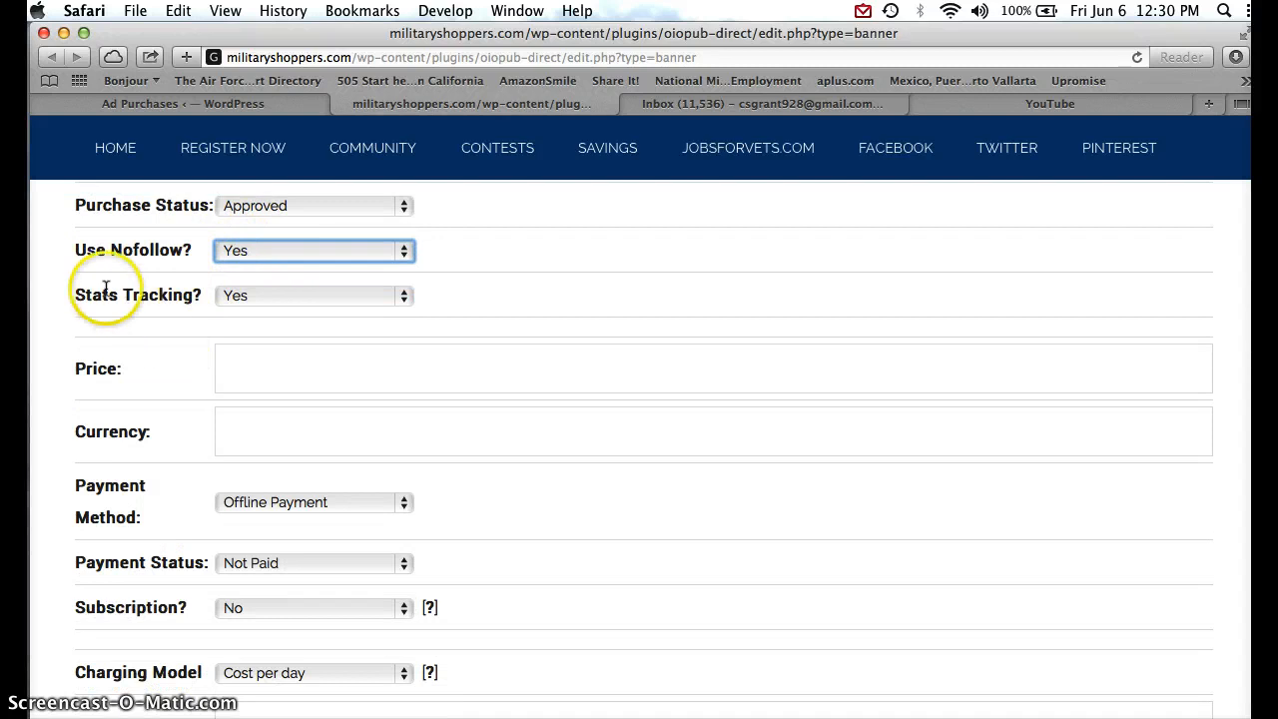
scroll(177, 479, "down", 2)
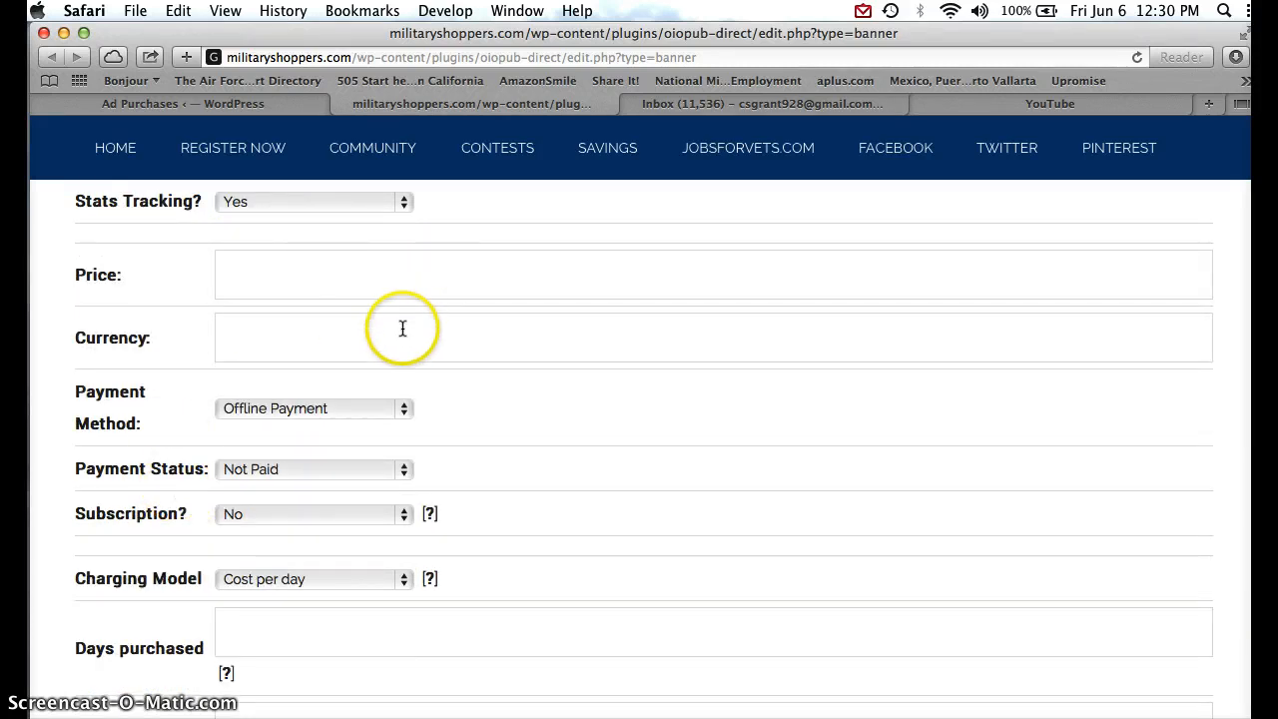
scroll(527, 354, "down", 2)
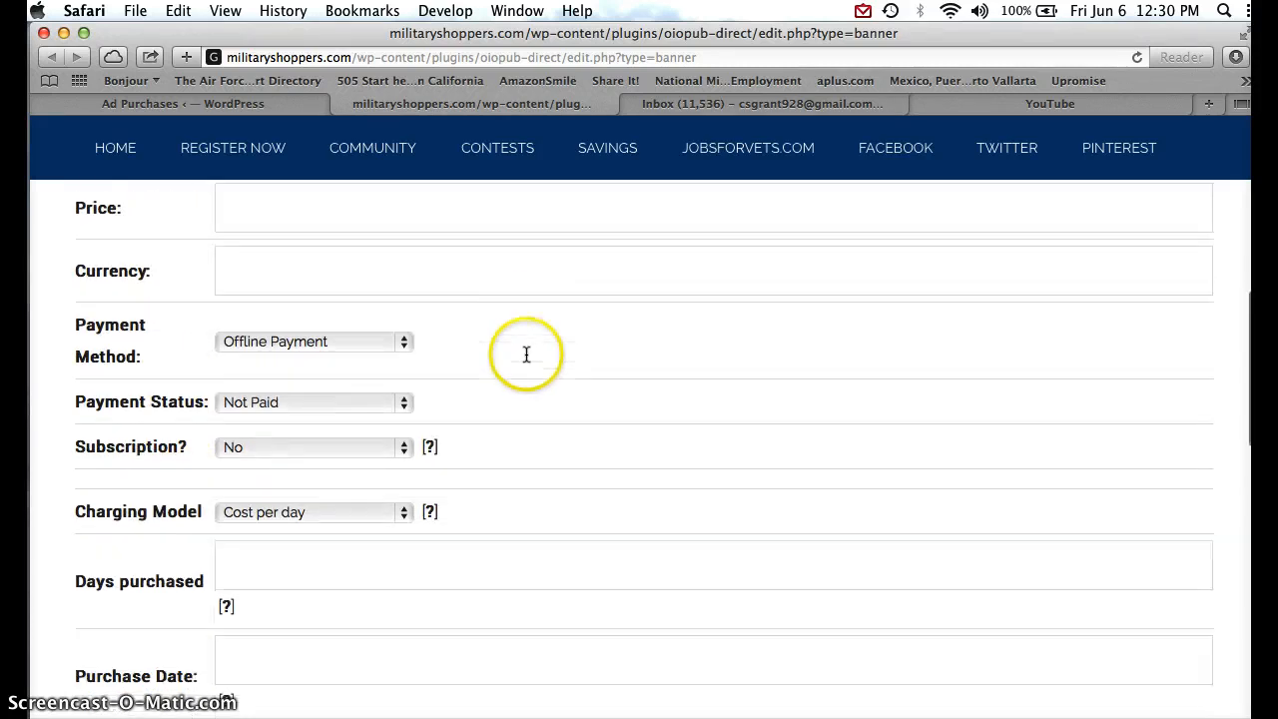
left_click(301, 402)
left_click(300, 424)
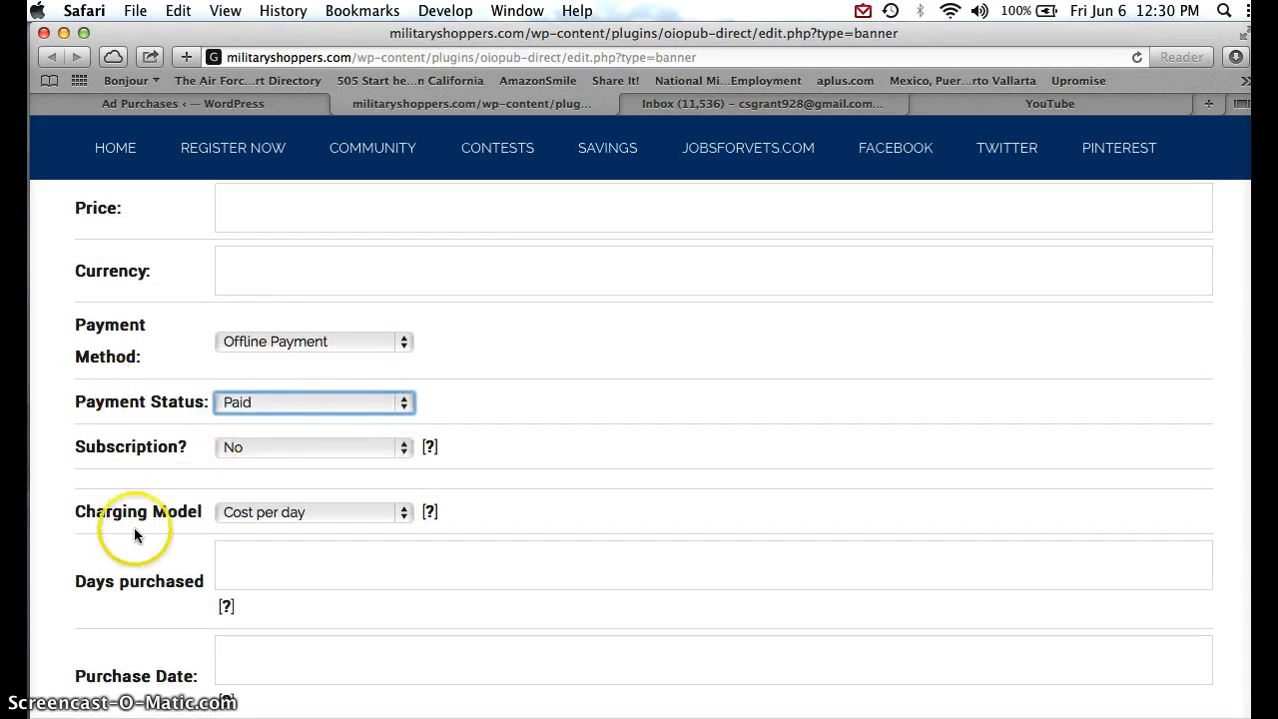
scroll(314, 315, "down", 3)
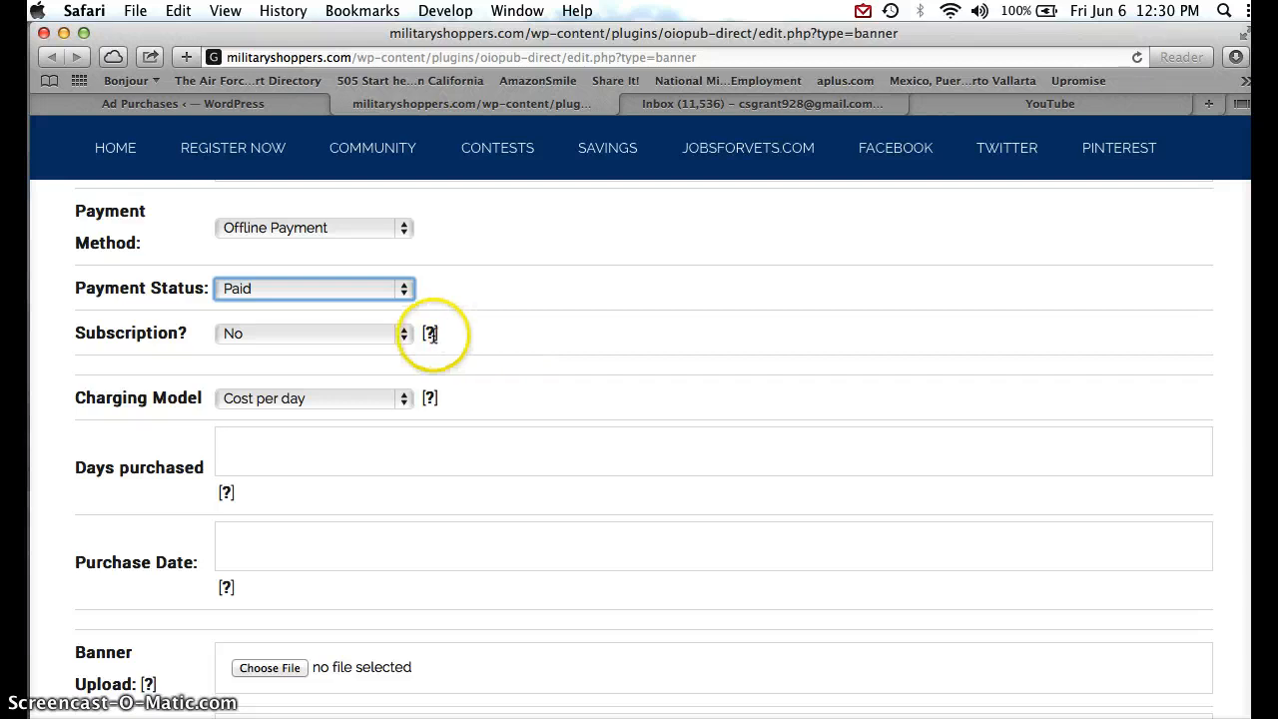
mouse_move(431, 335)
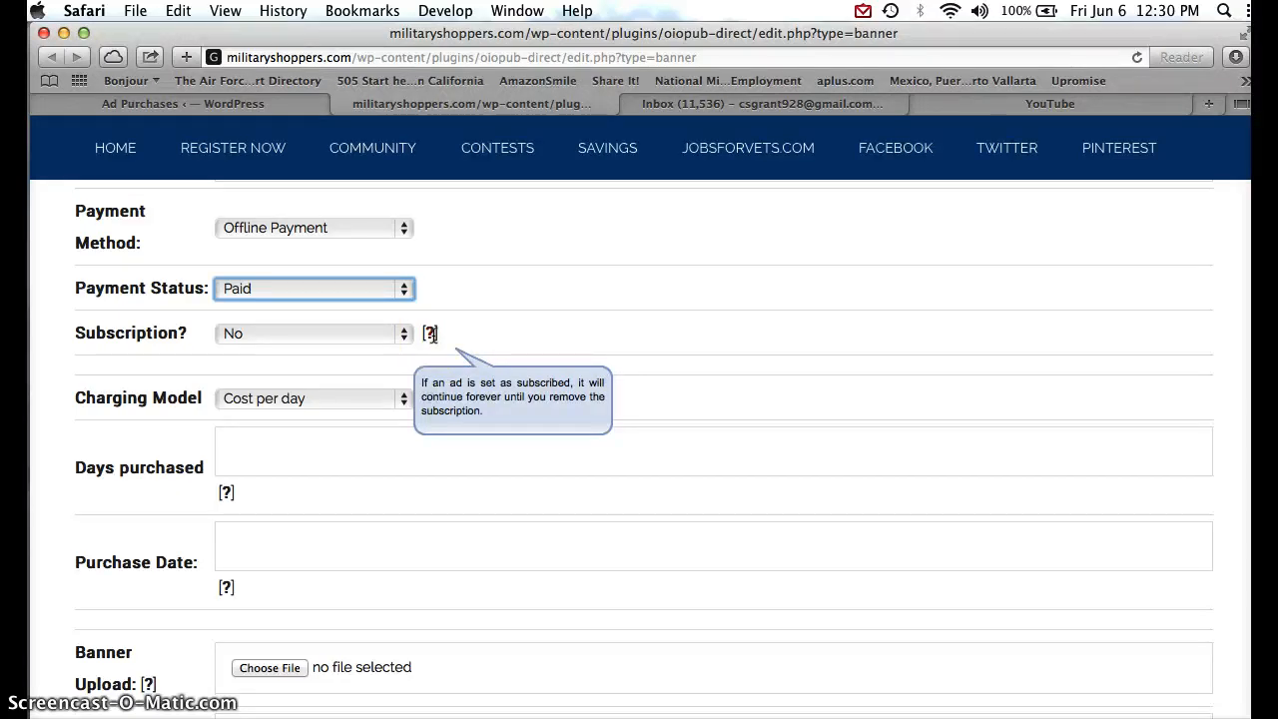
left_click(345, 334)
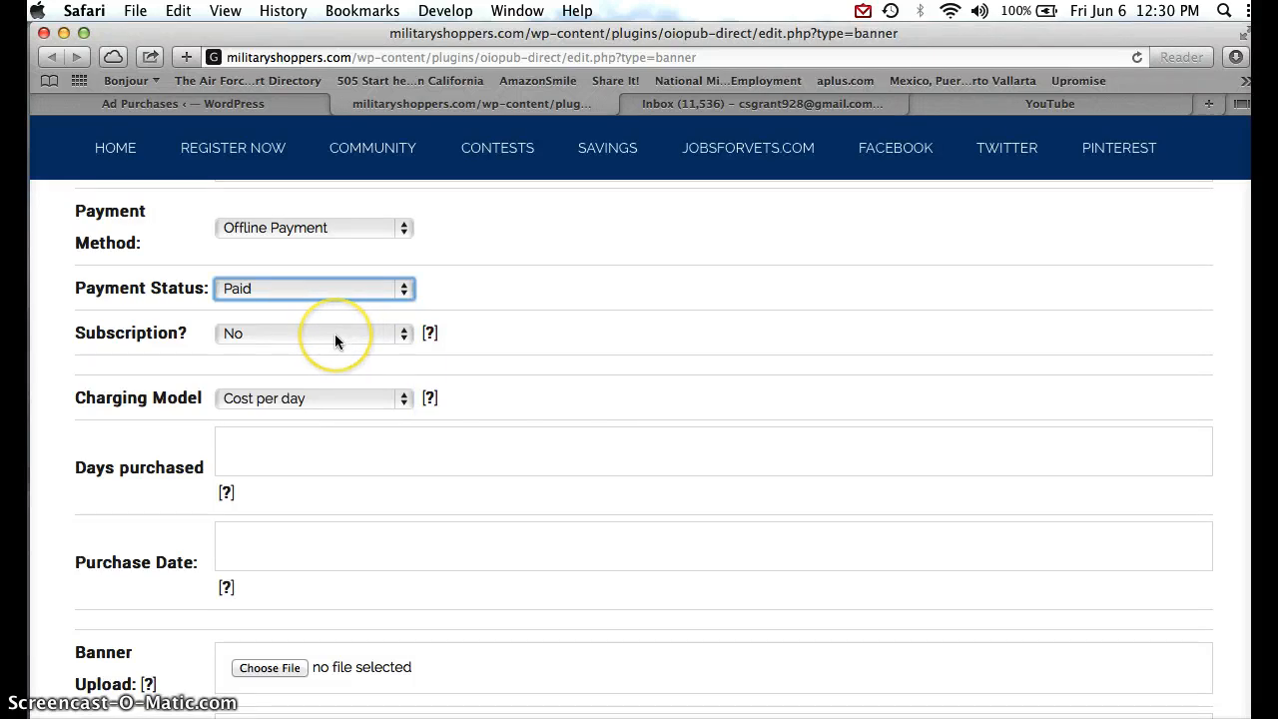
Enter 30 days purchased and a purchase date of 6/6/2014 for the banner ad
left_click(317, 457)
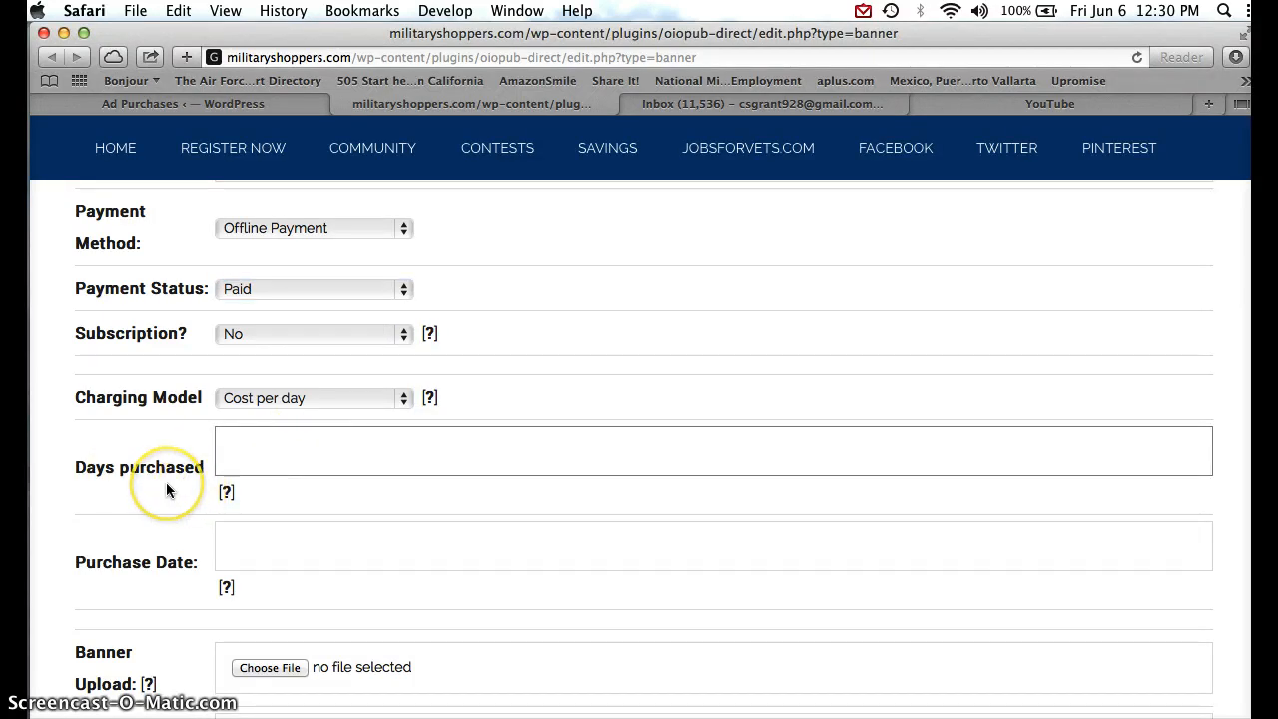
type("30")
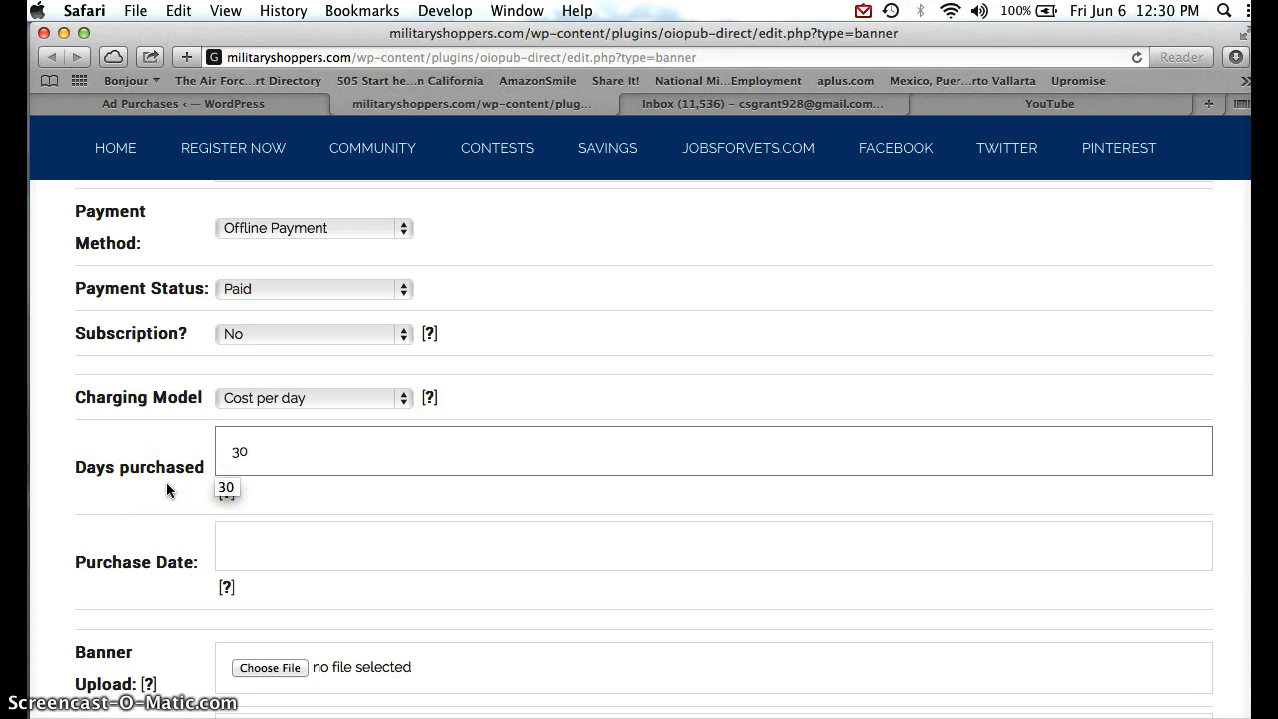
key("Tab")
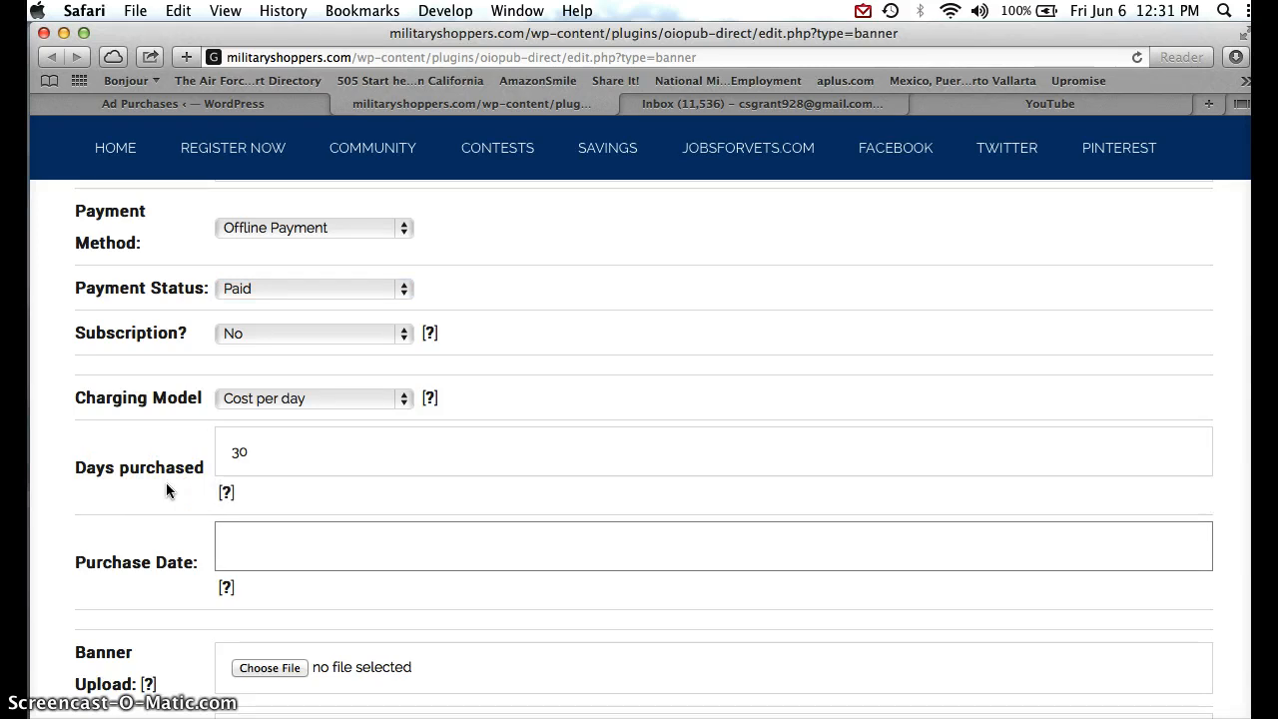
type("6/6/2014")
left_click(286, 442)
left_click(164, 524)
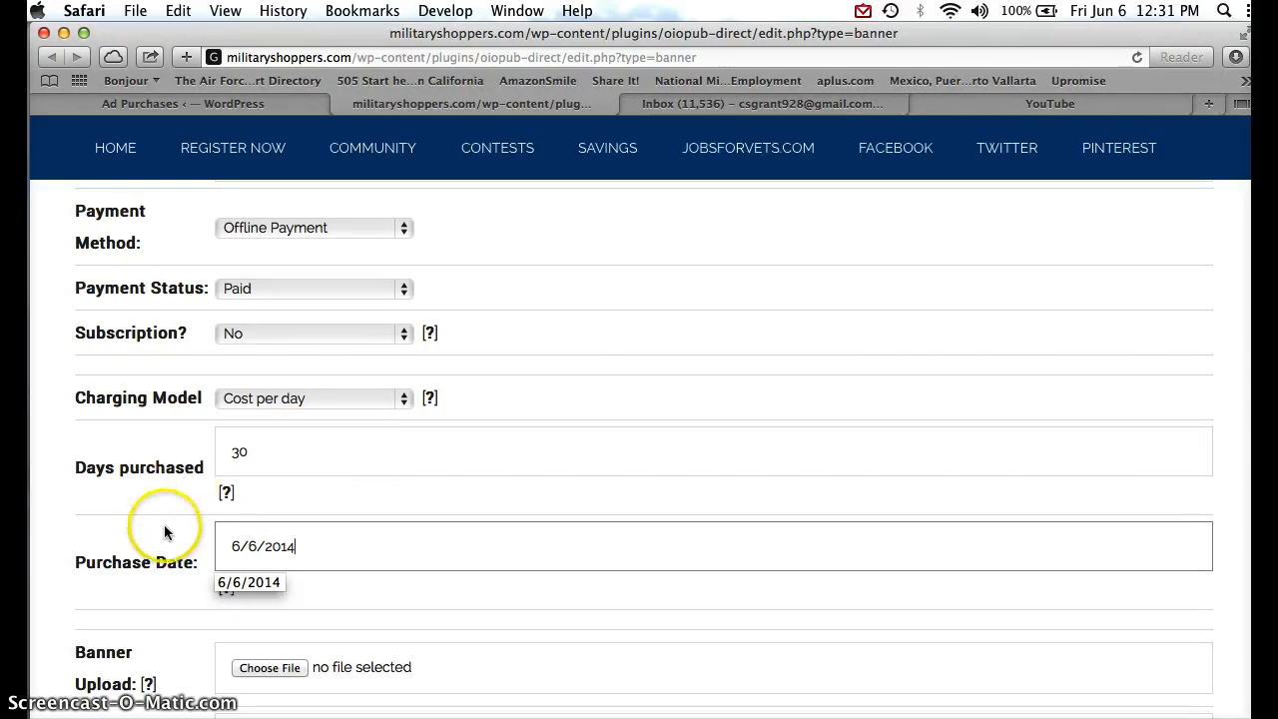
scroll(161, 526, "down", 3)
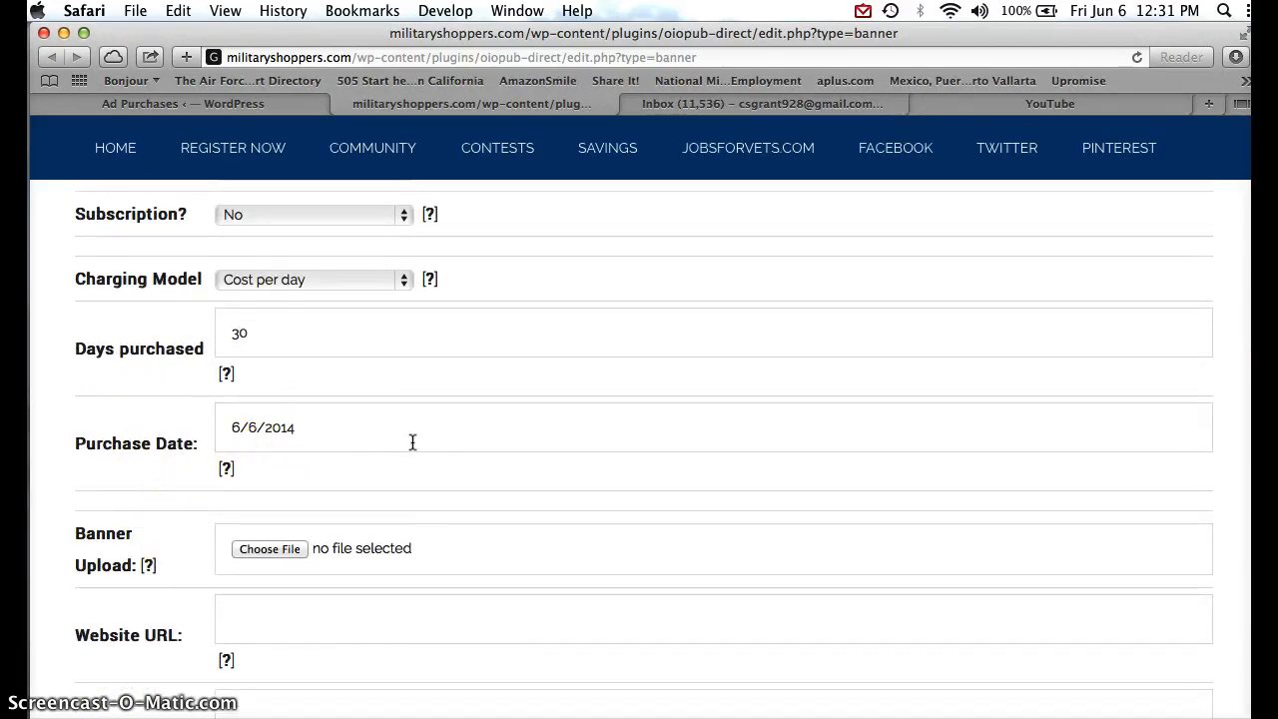
left_click(159, 438)
left_click(31, 569)
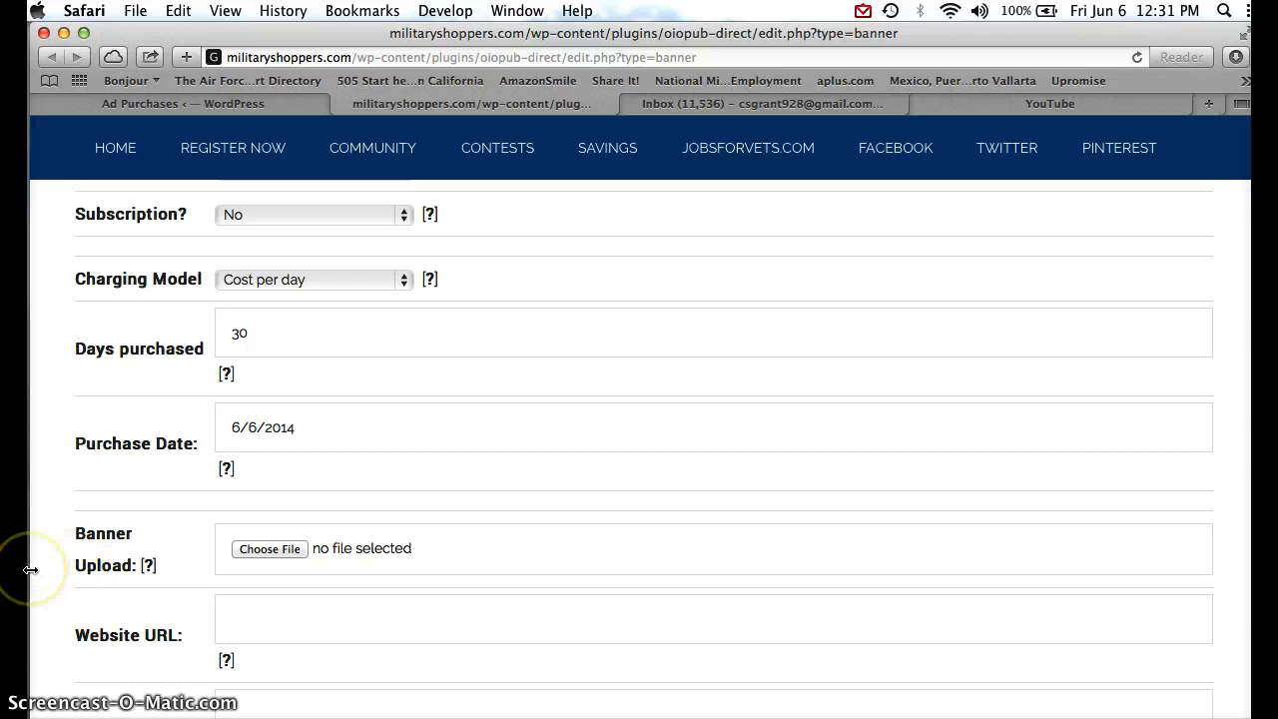
Search the computer for 300x250 and attach NoPlaceToHide_300x250_Military_Shoppers-2.jpg as the banner upload
scroll(188, 568, "down", 3)
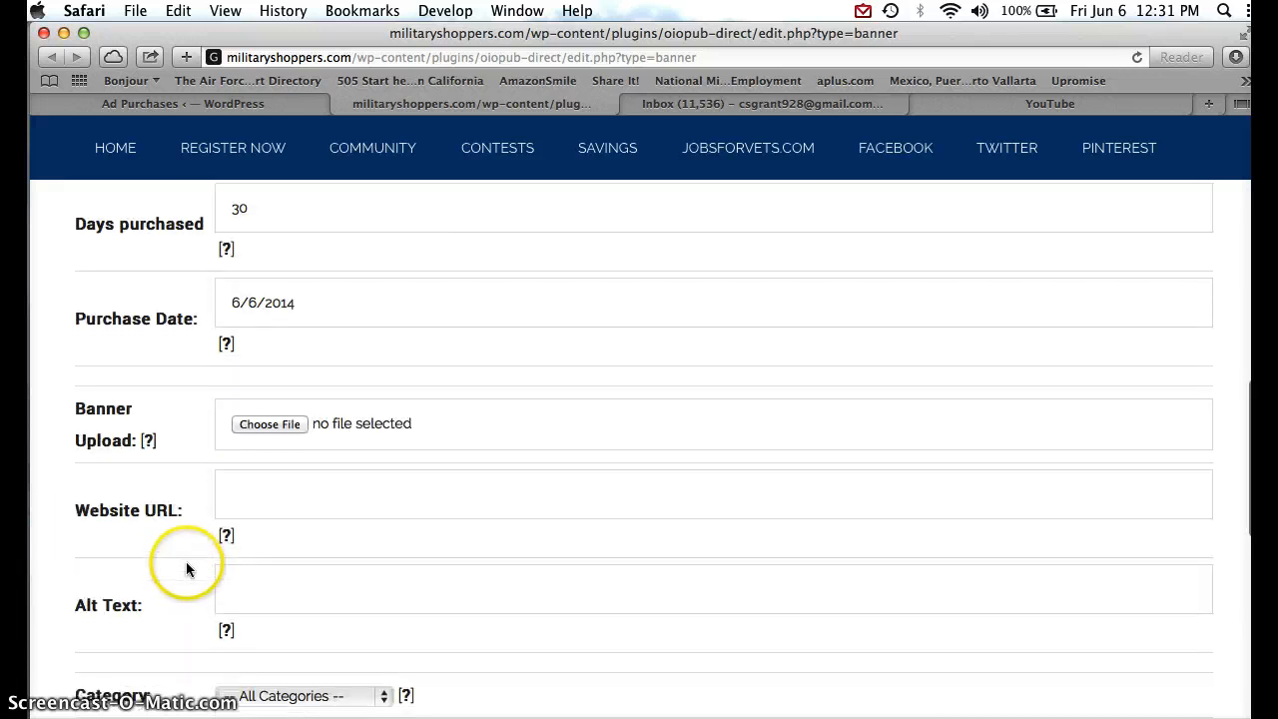
left_click(257, 423)
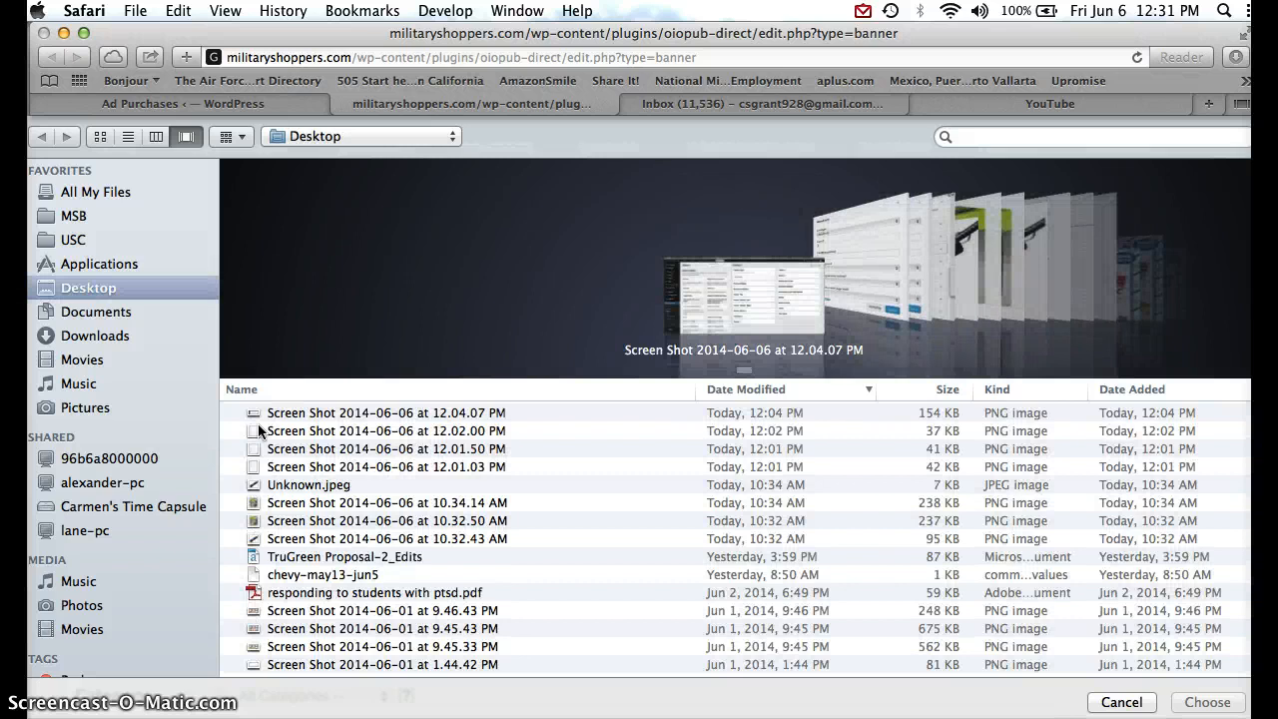
left_click(1037, 136)
type("300x250")
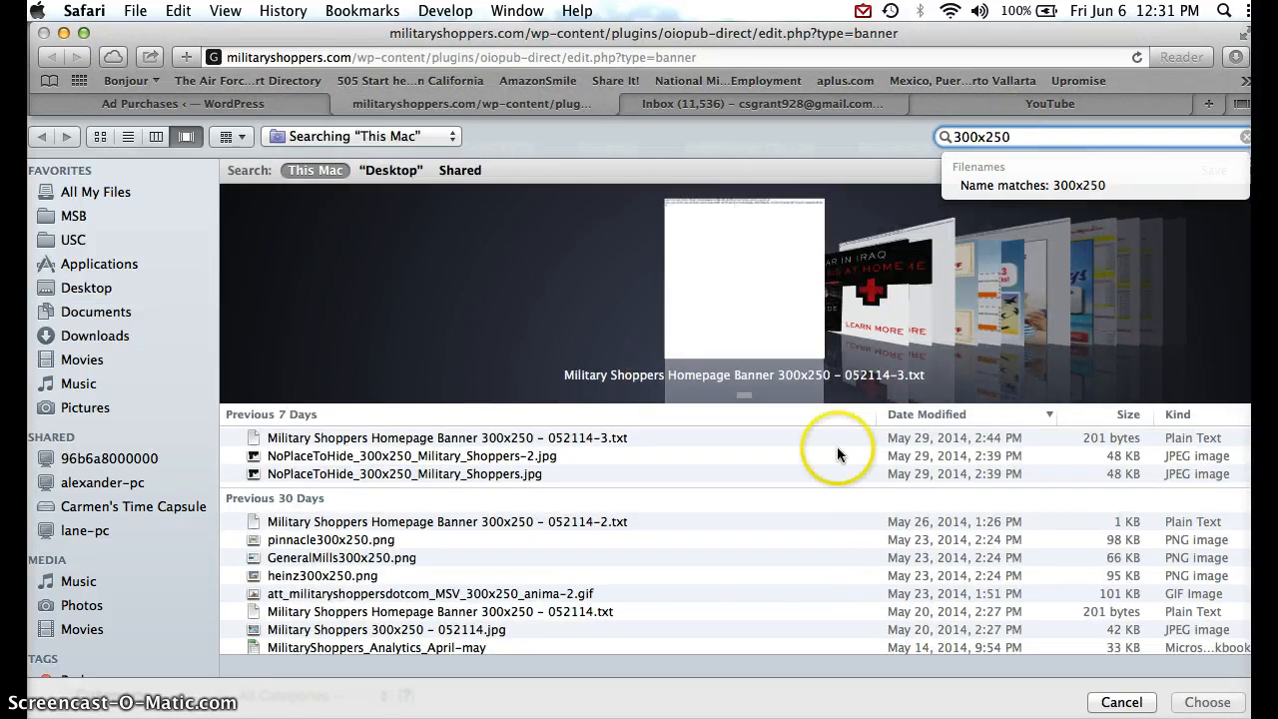
left_click(327, 456)
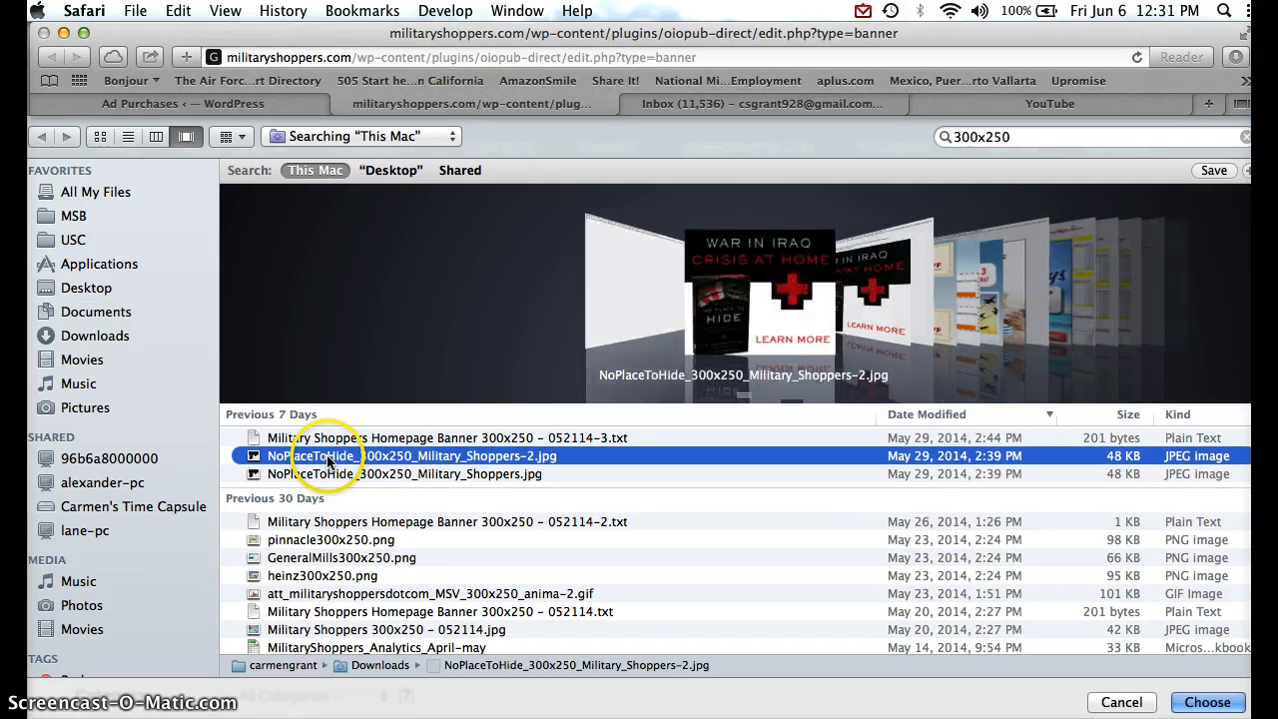
left_click(1206, 702)
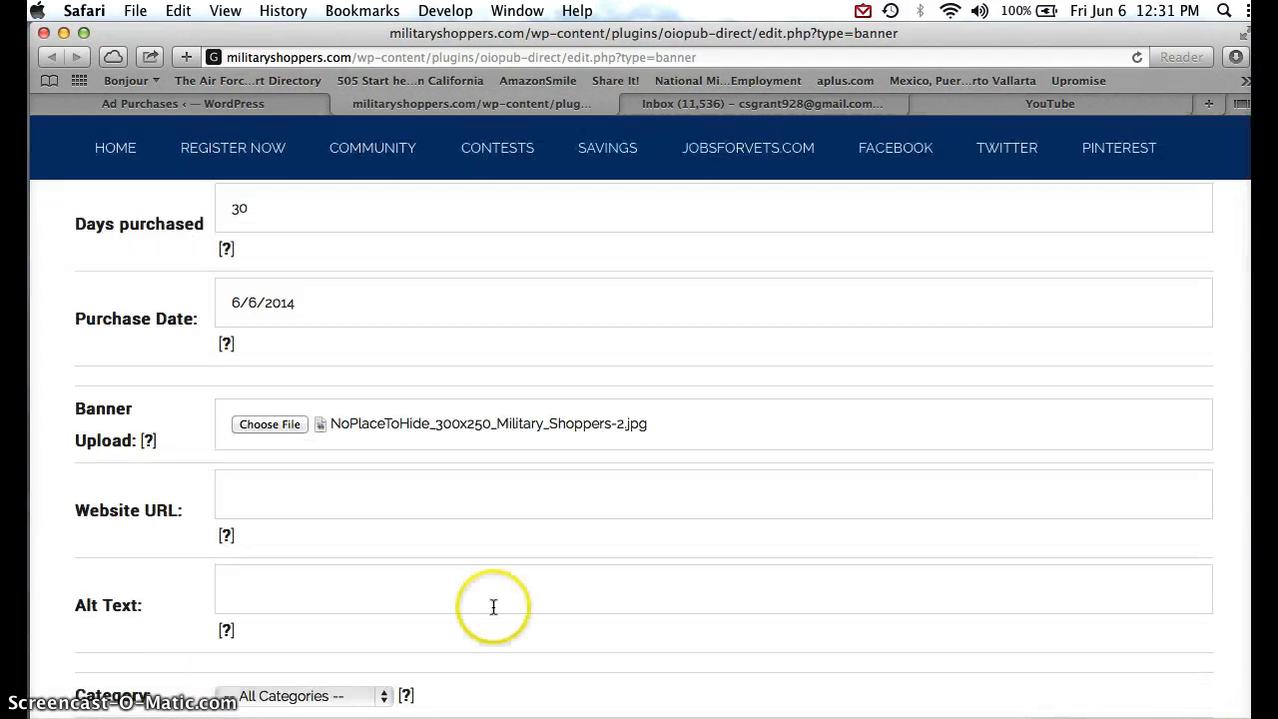
left_click(342, 488)
type("http://military")
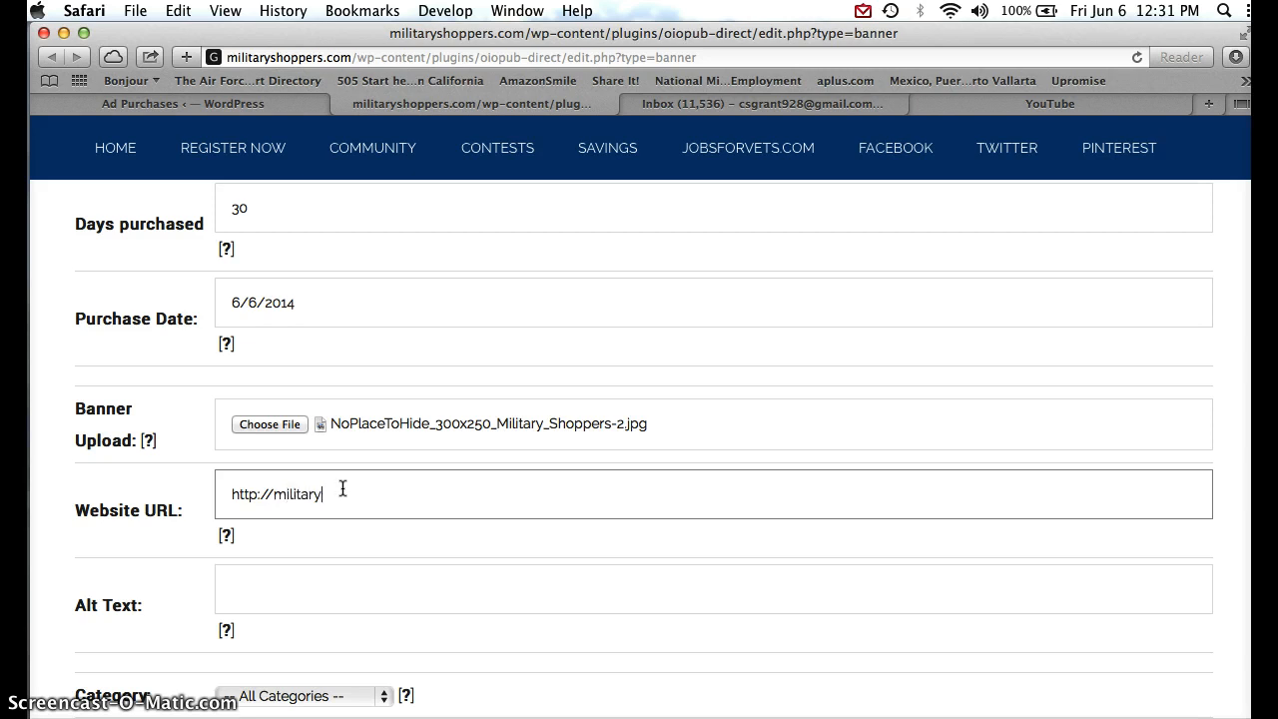
type("shoppers.com")
key("Tab")
Set the banner ad's alt text to "no place to hide book cover"
scroll(340, 489, "down", 8)
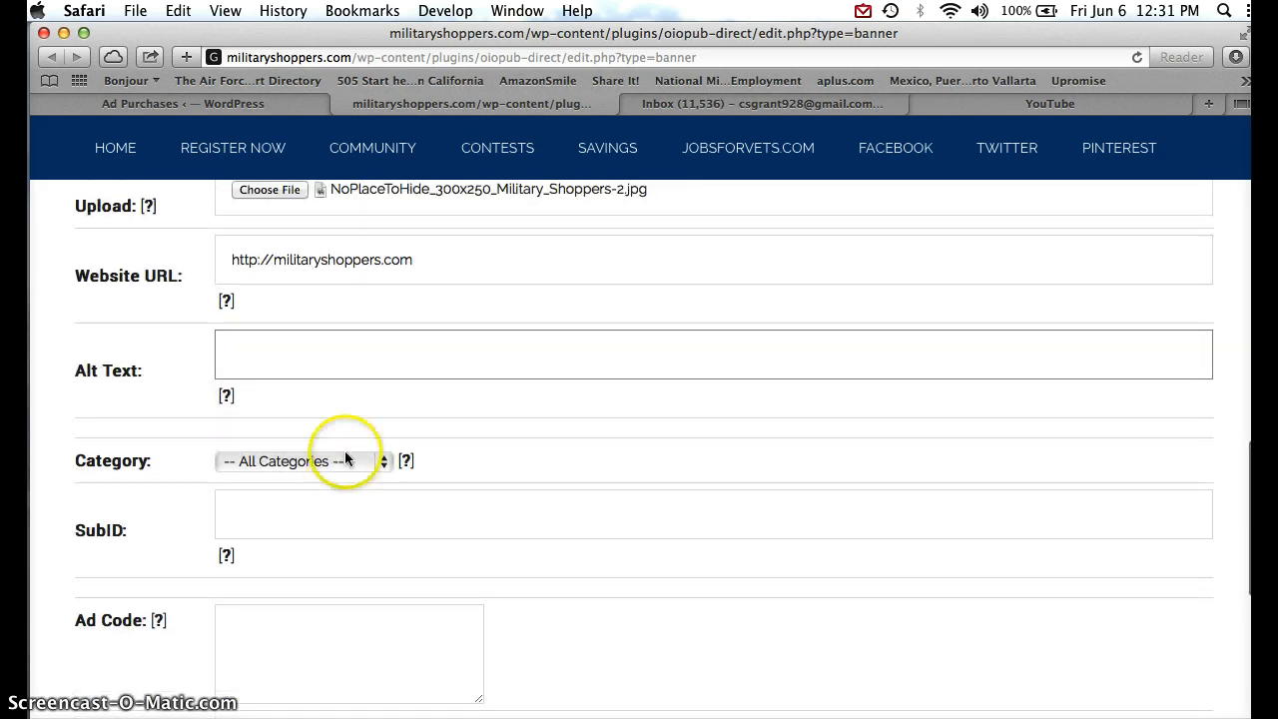
mouse_move(228, 284)
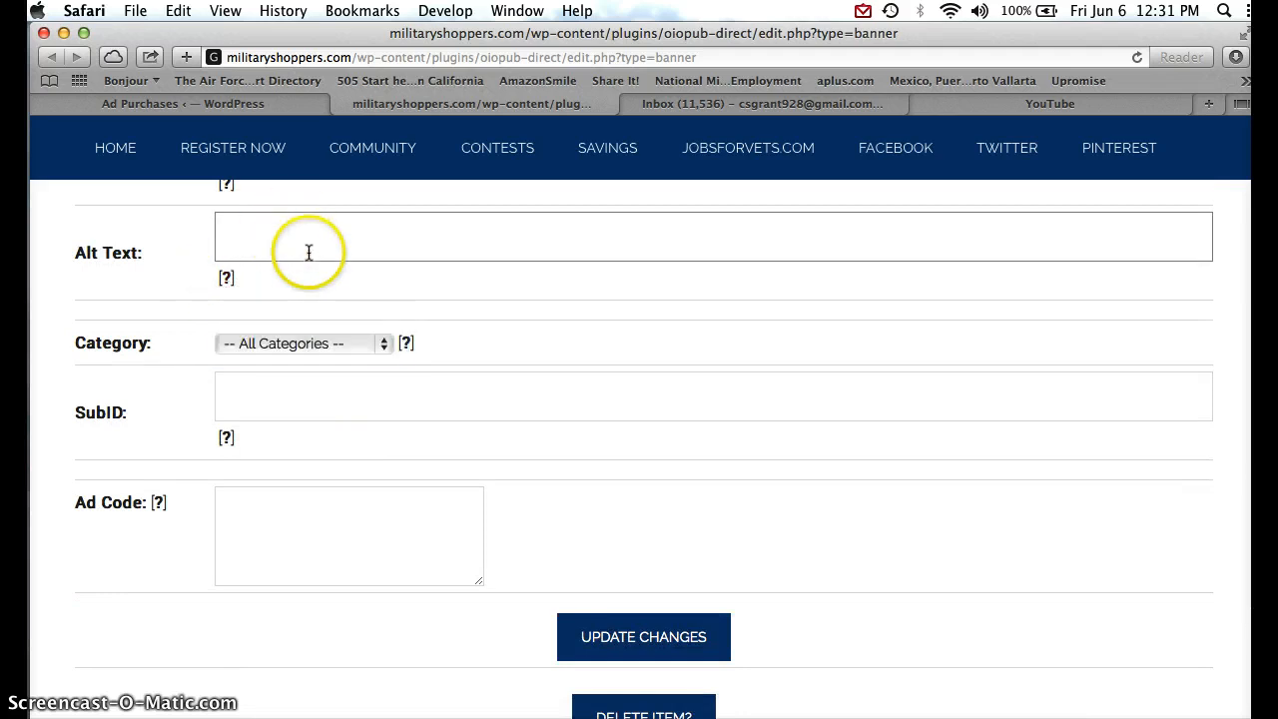
scroll(382, 245, "up", 3)
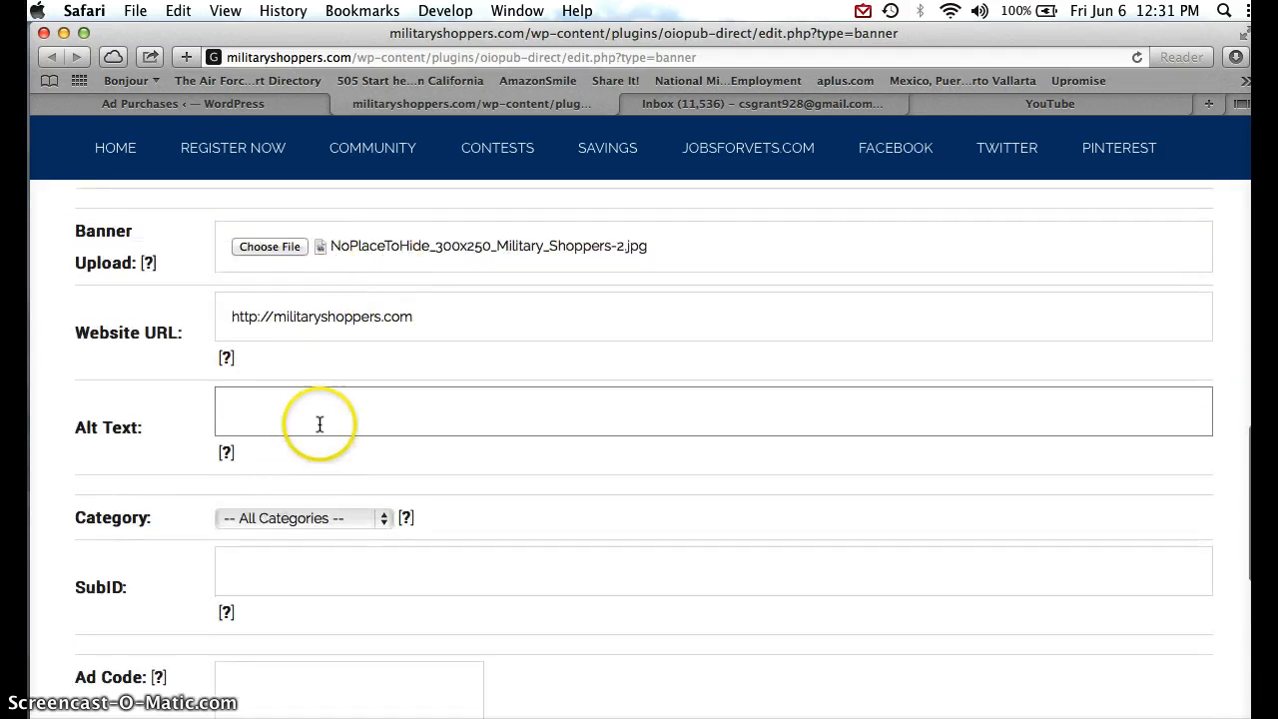
left_click(315, 417)
type("no place to hide book cover")
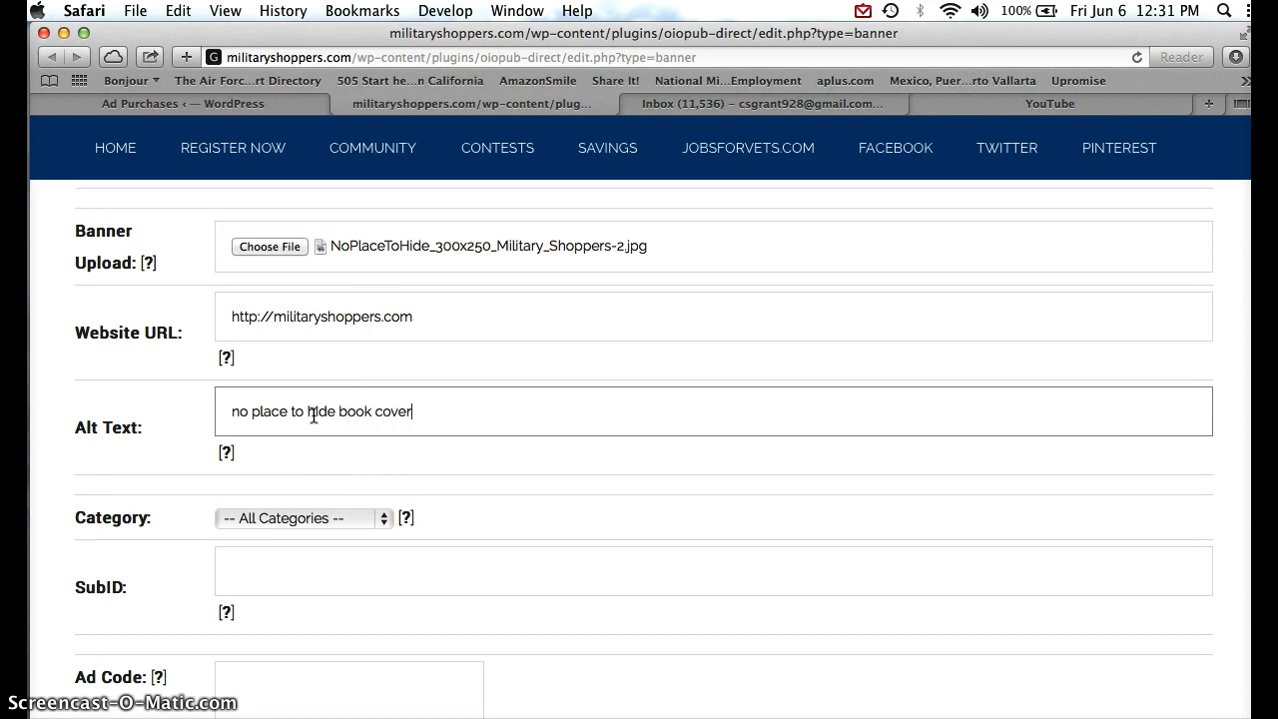
Assign the banner ad to the Education category and save the purchase
scroll(314, 416, "down", 5)
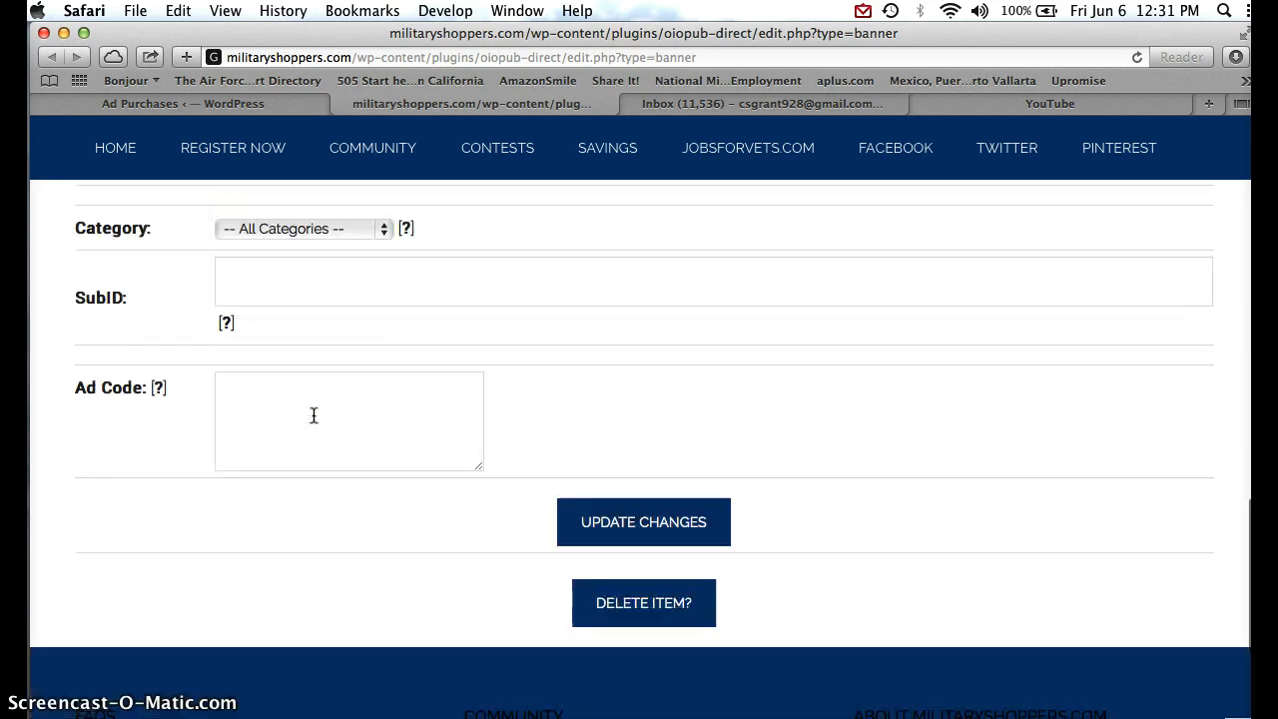
left_click(287, 231)
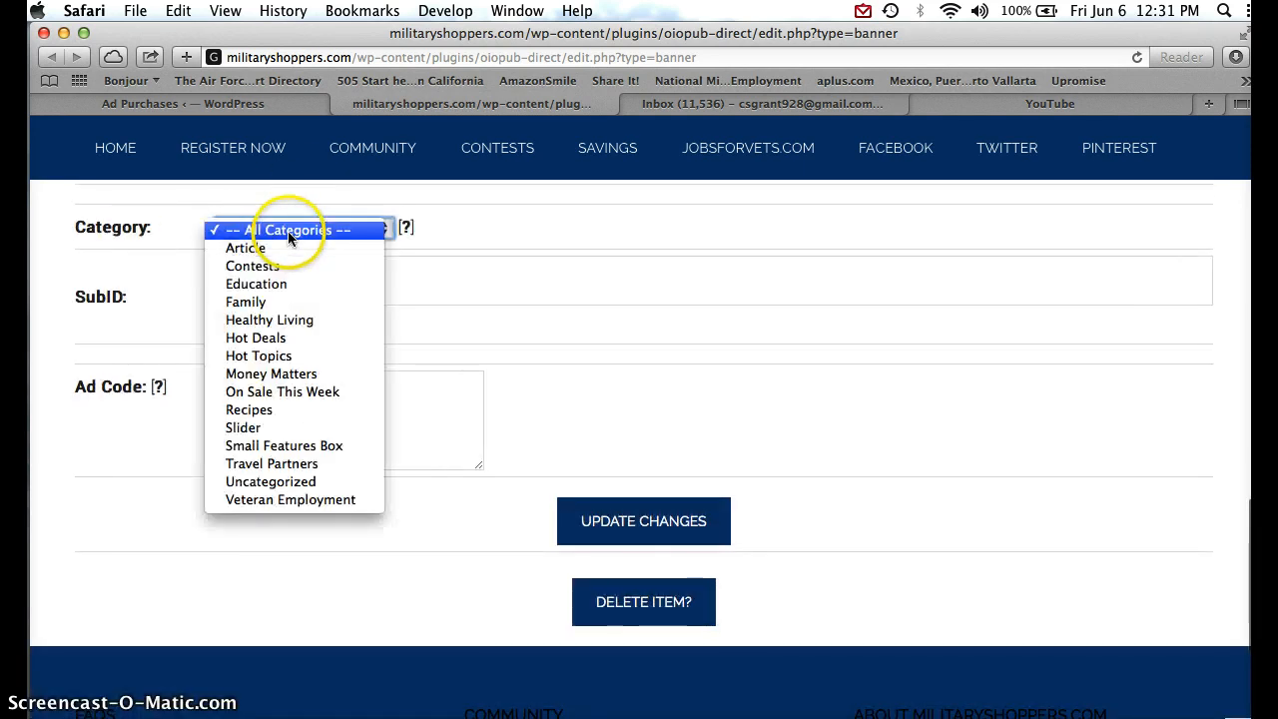
left_click(294, 284)
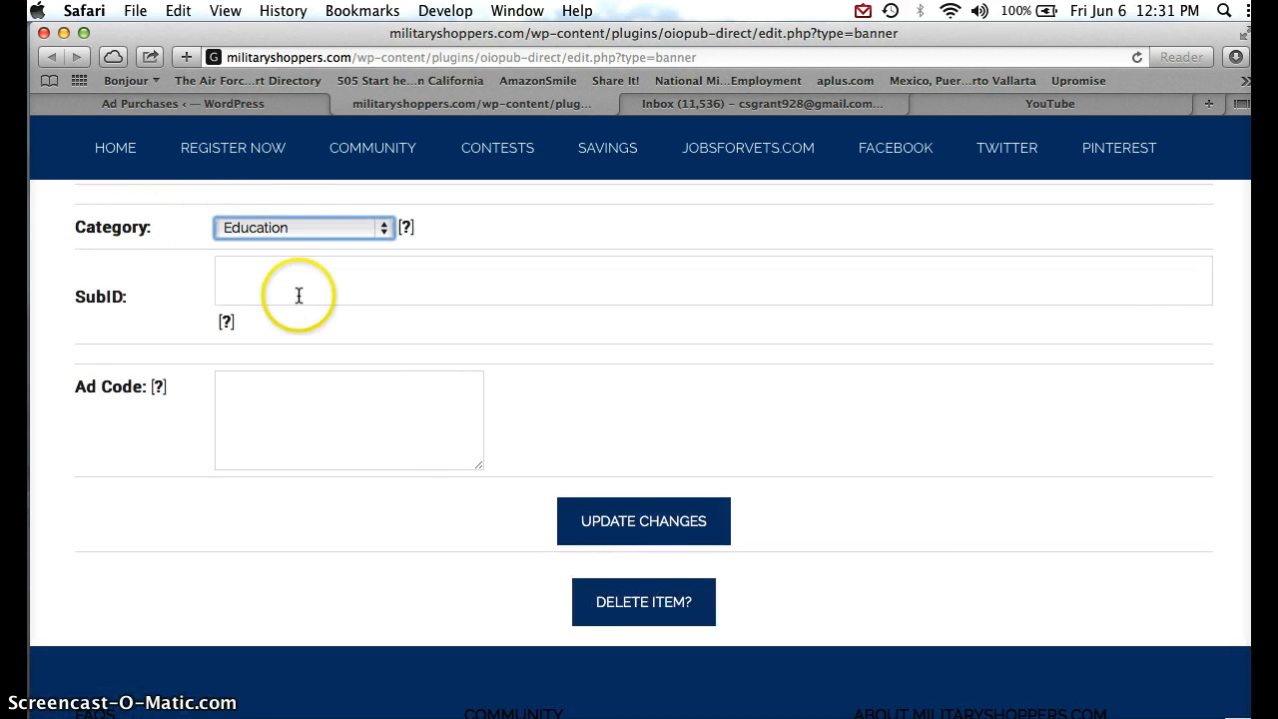
left_click(669, 536)
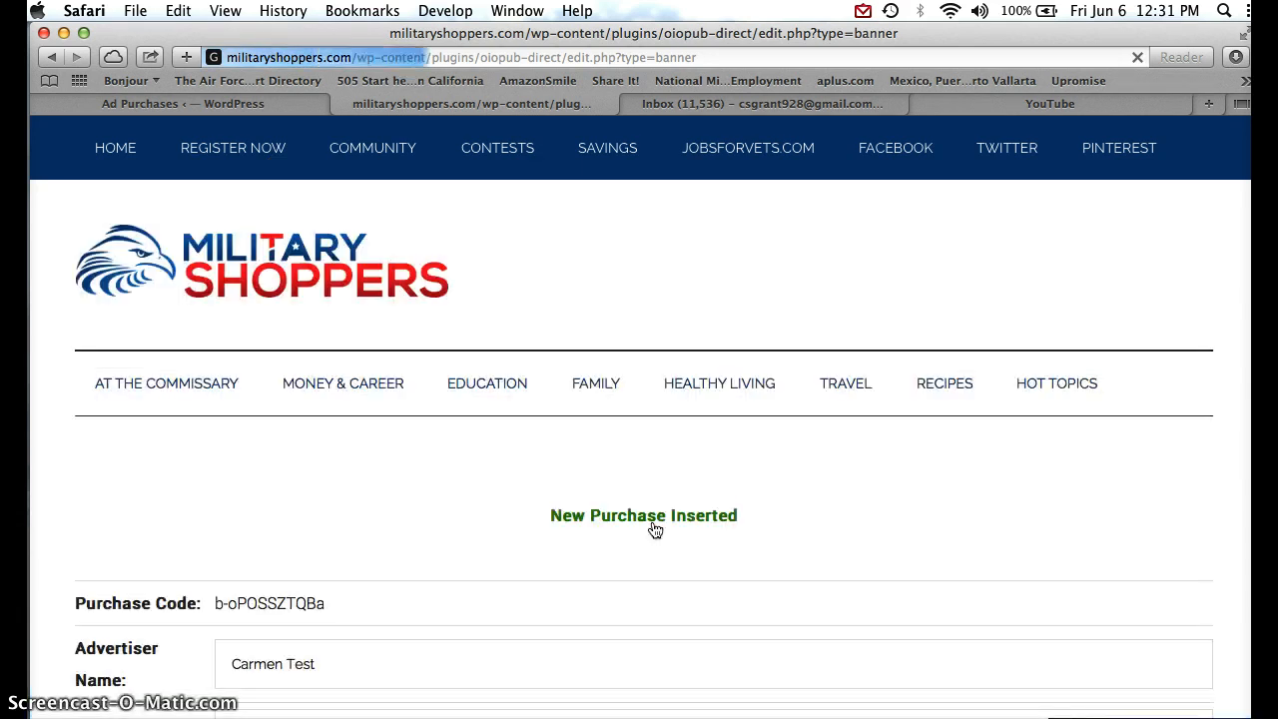
View the website's Education category page and check its sidebar for the new 300x250 banner
left_click(120, 152)
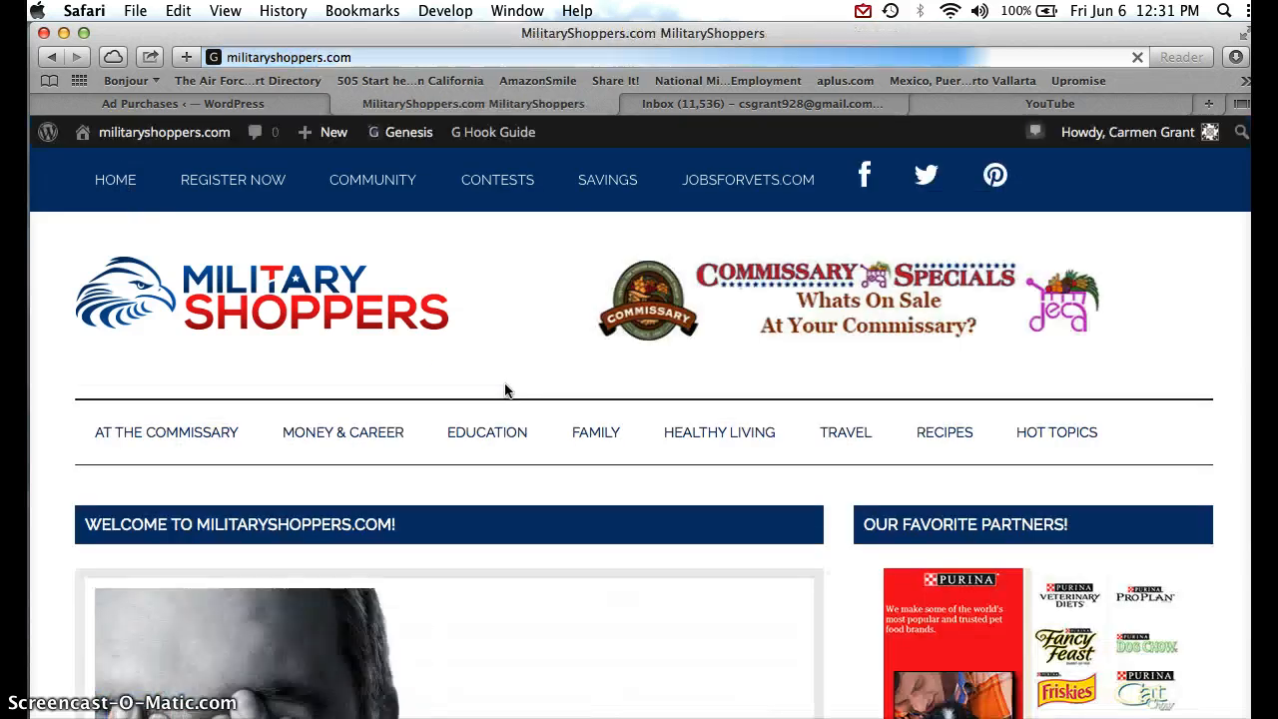
left_click(487, 438)
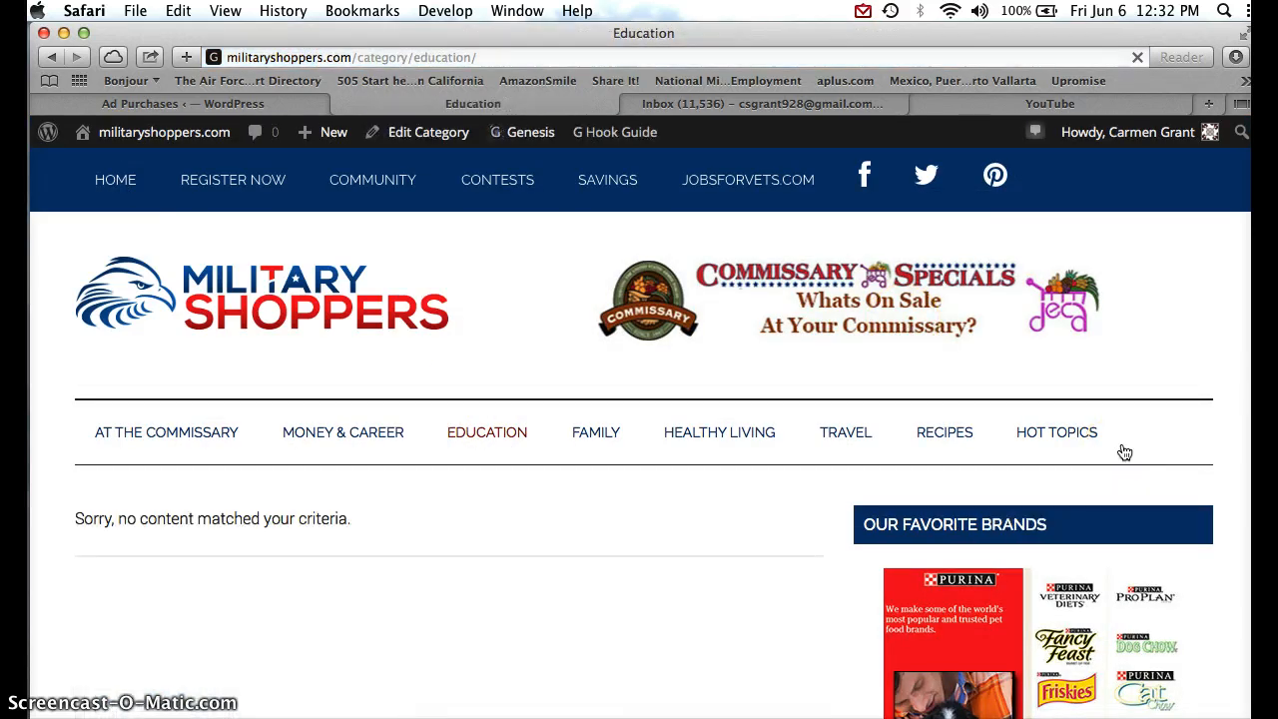
scroll(1124, 453, "down", 10)
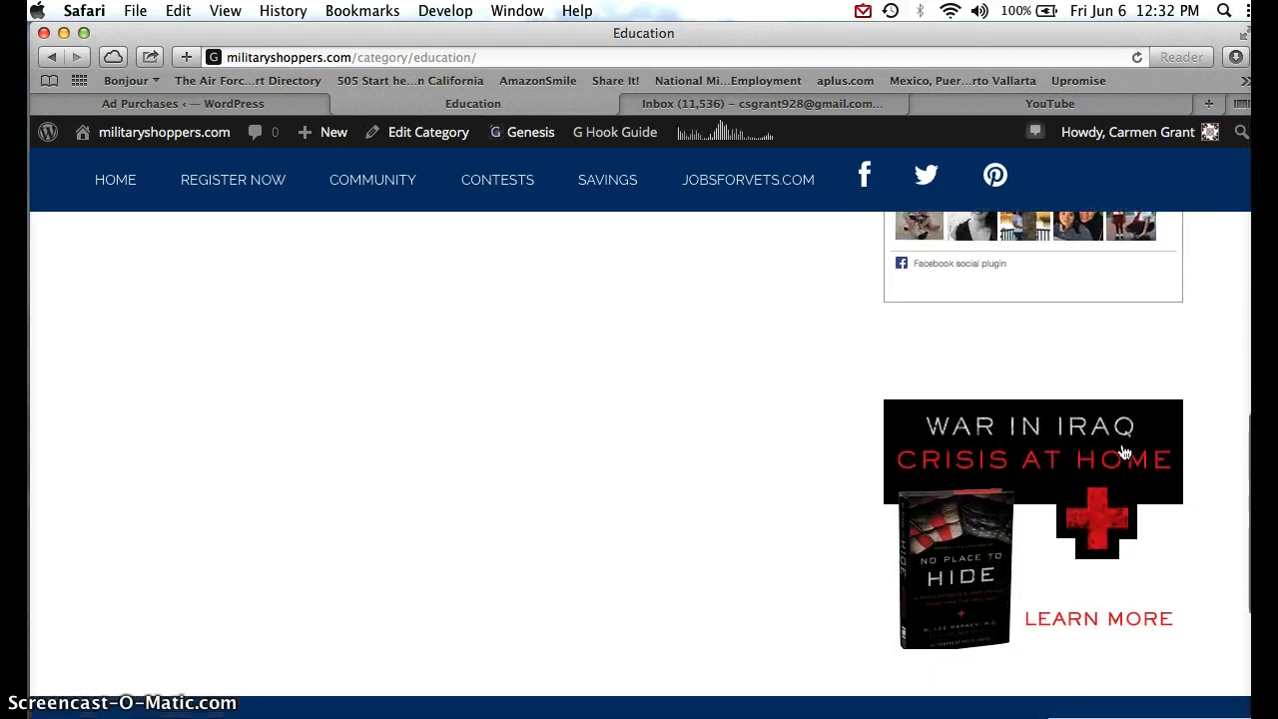
left_click(1066, 650)
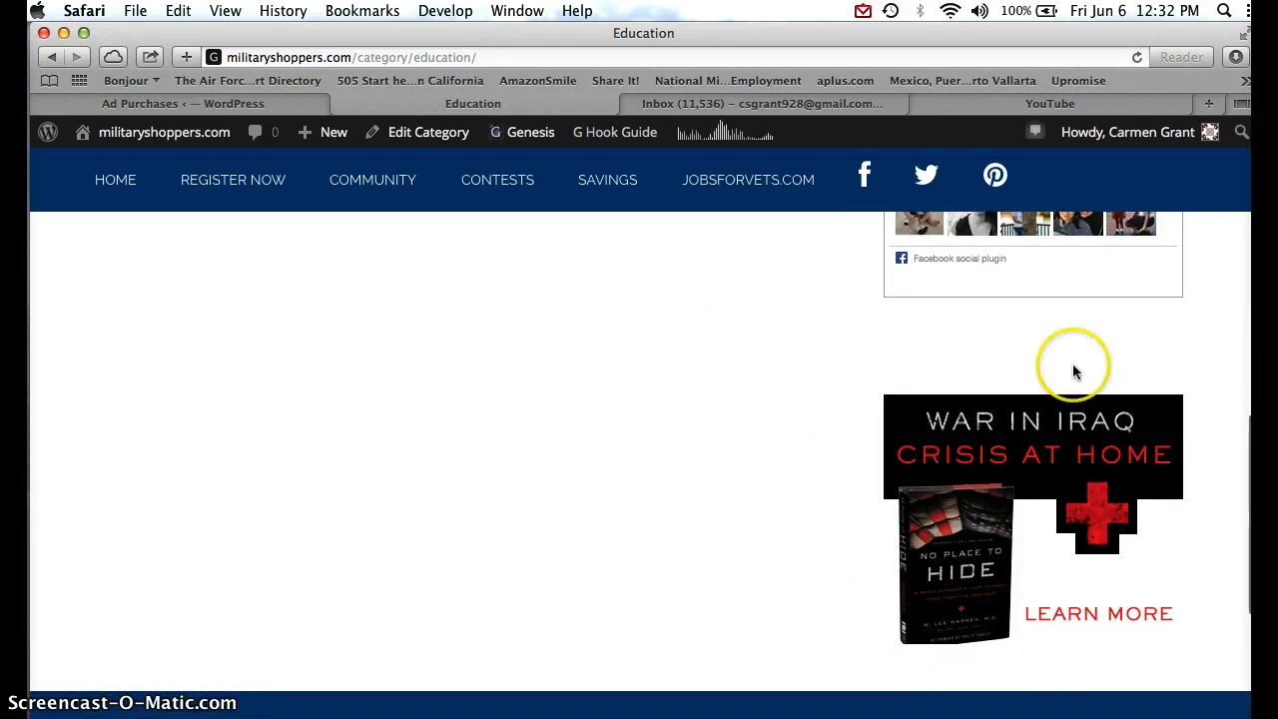
mouse_move(350, 209)
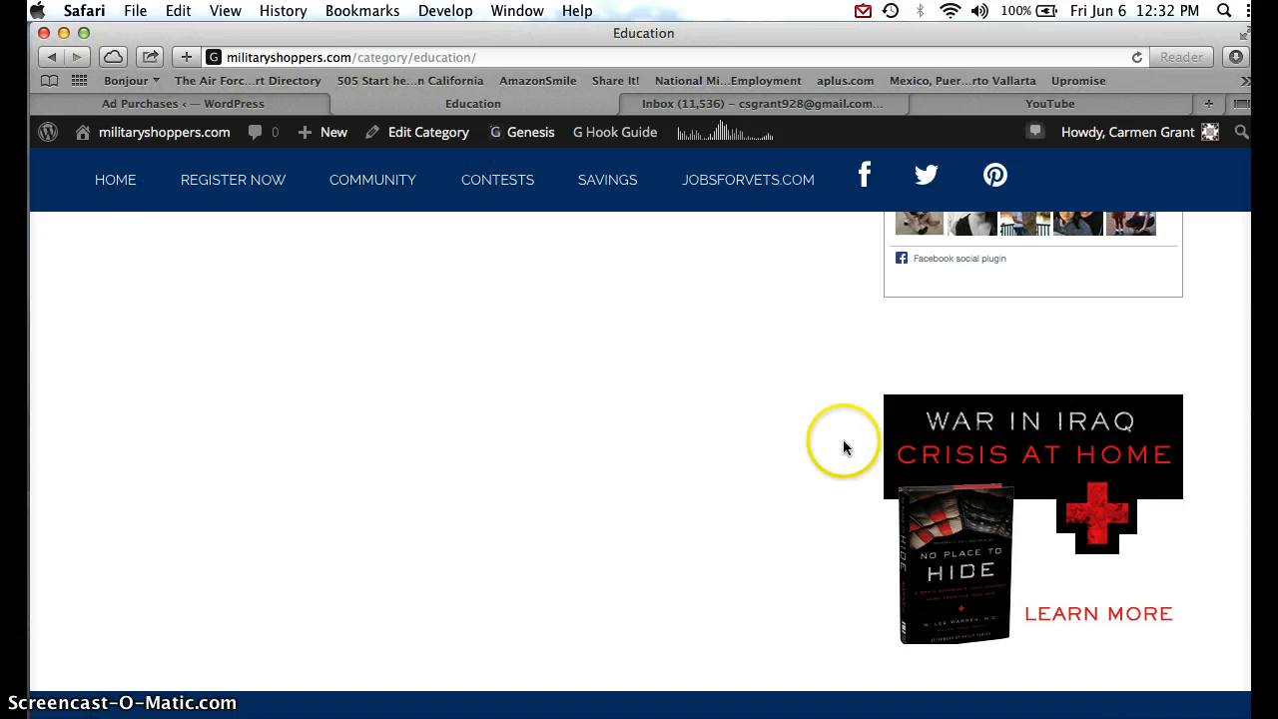
scroll(214, 410, "up", 10)
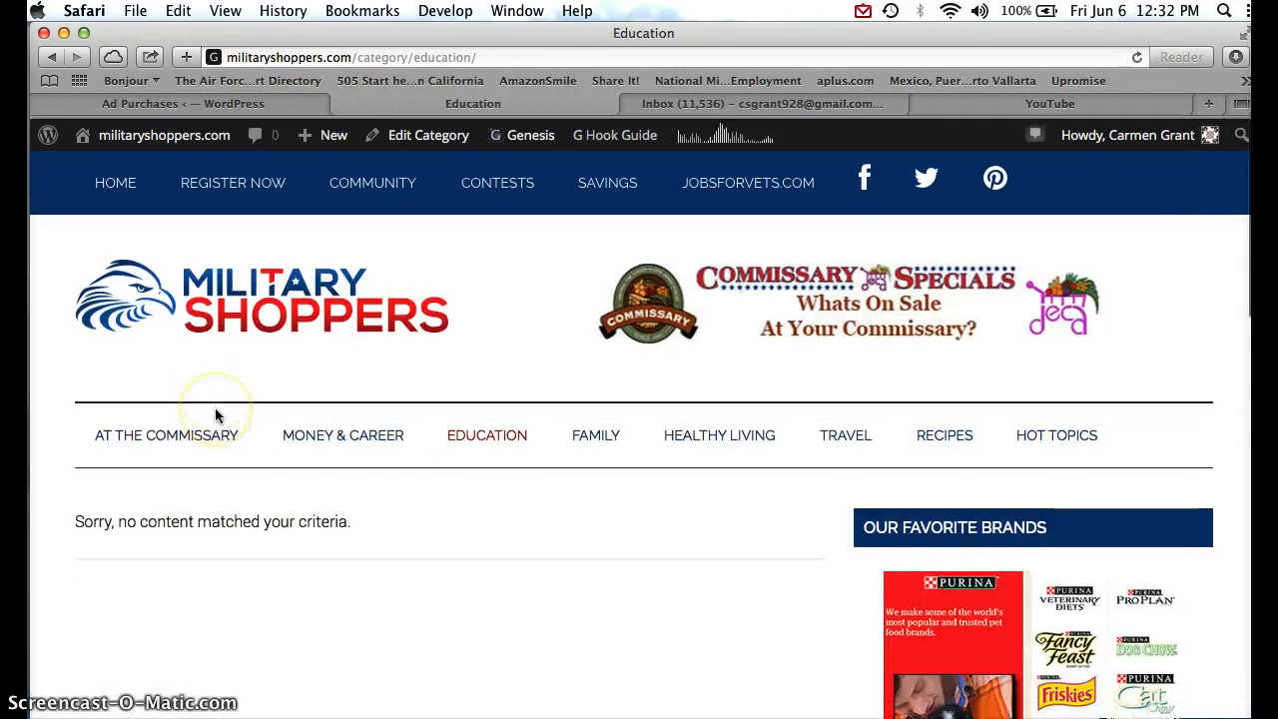
Return to the WordPress dashboard and open the list of banner ads in the OIO ad purchases
left_click(52, 57)
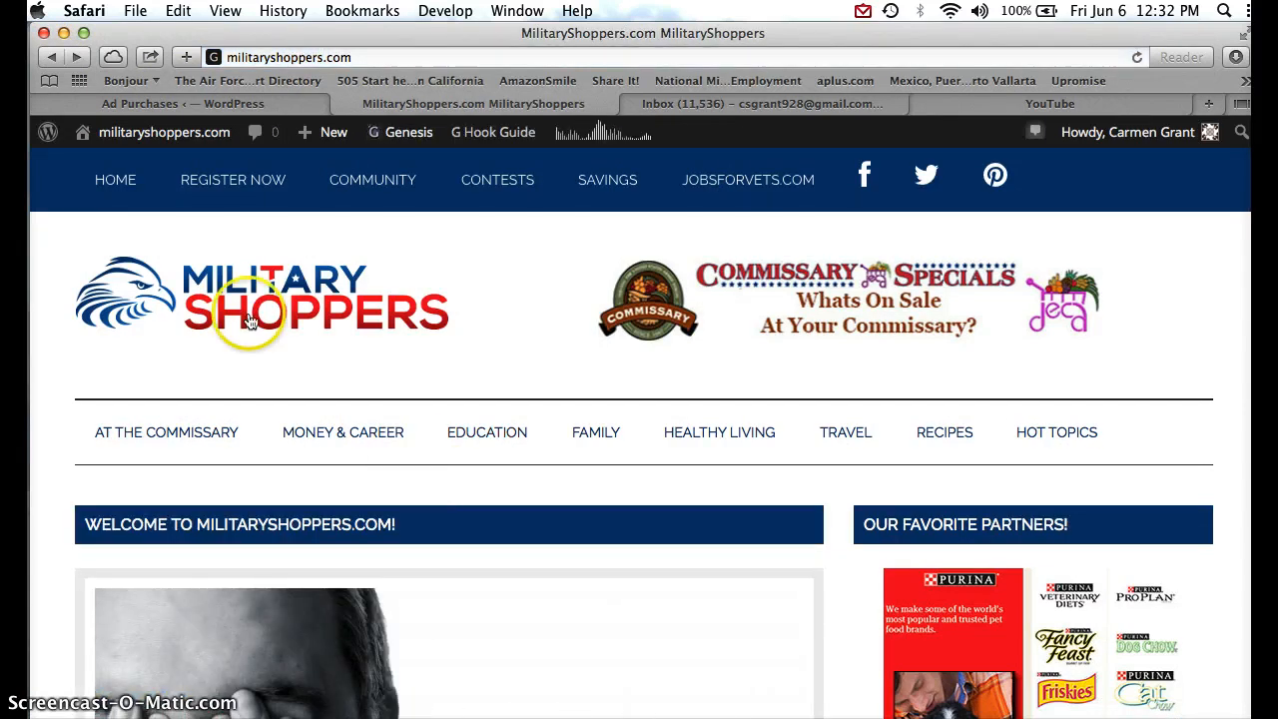
mouse_move(135, 140)
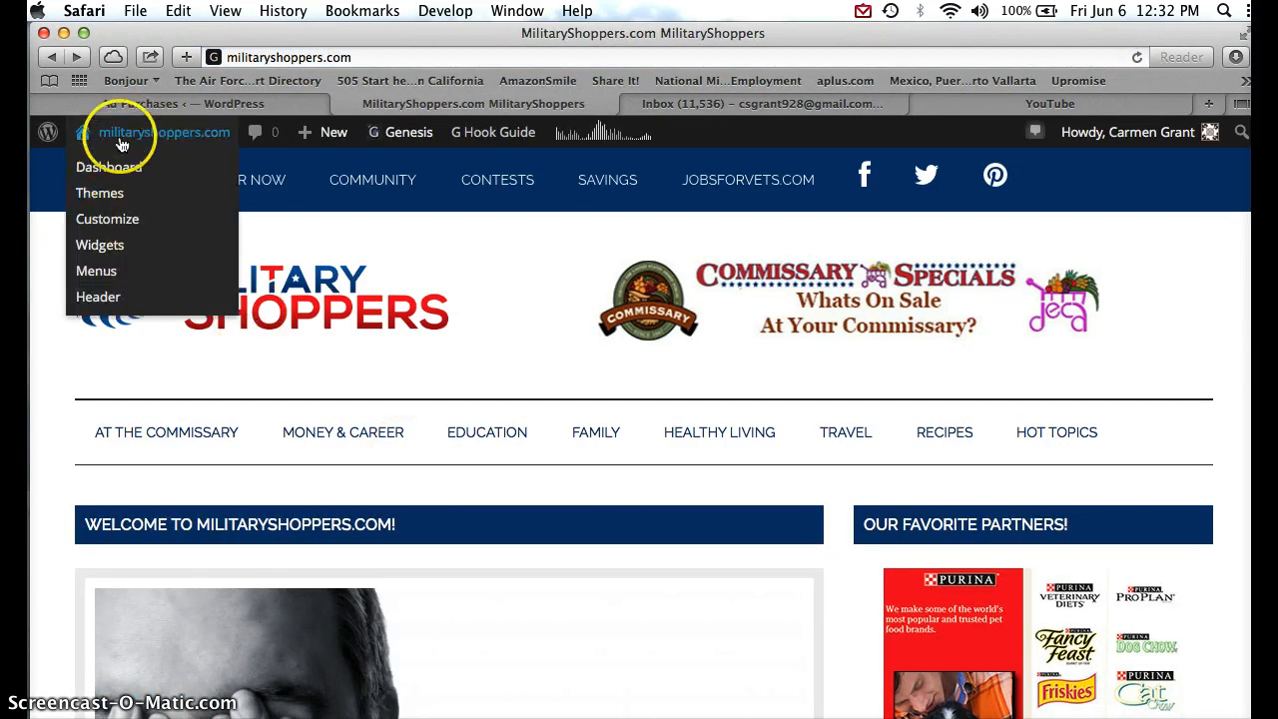
left_click(121, 145)
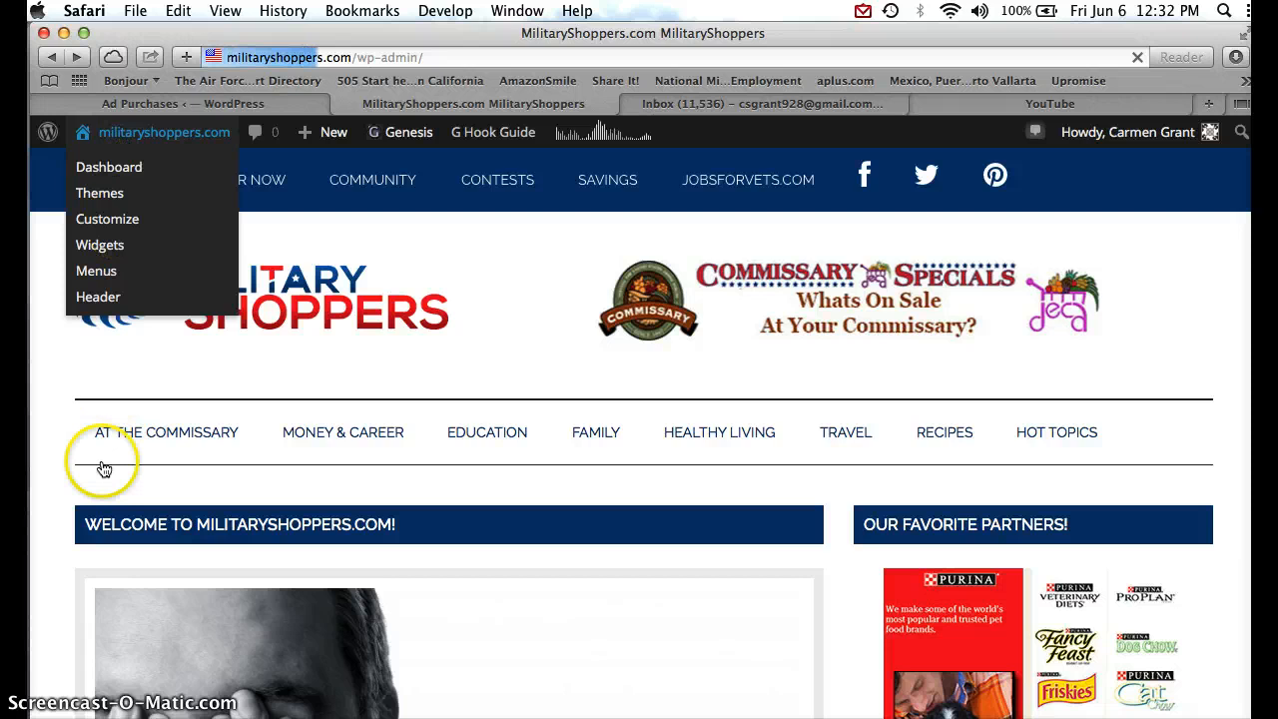
scroll(70, 644, "down", 10)
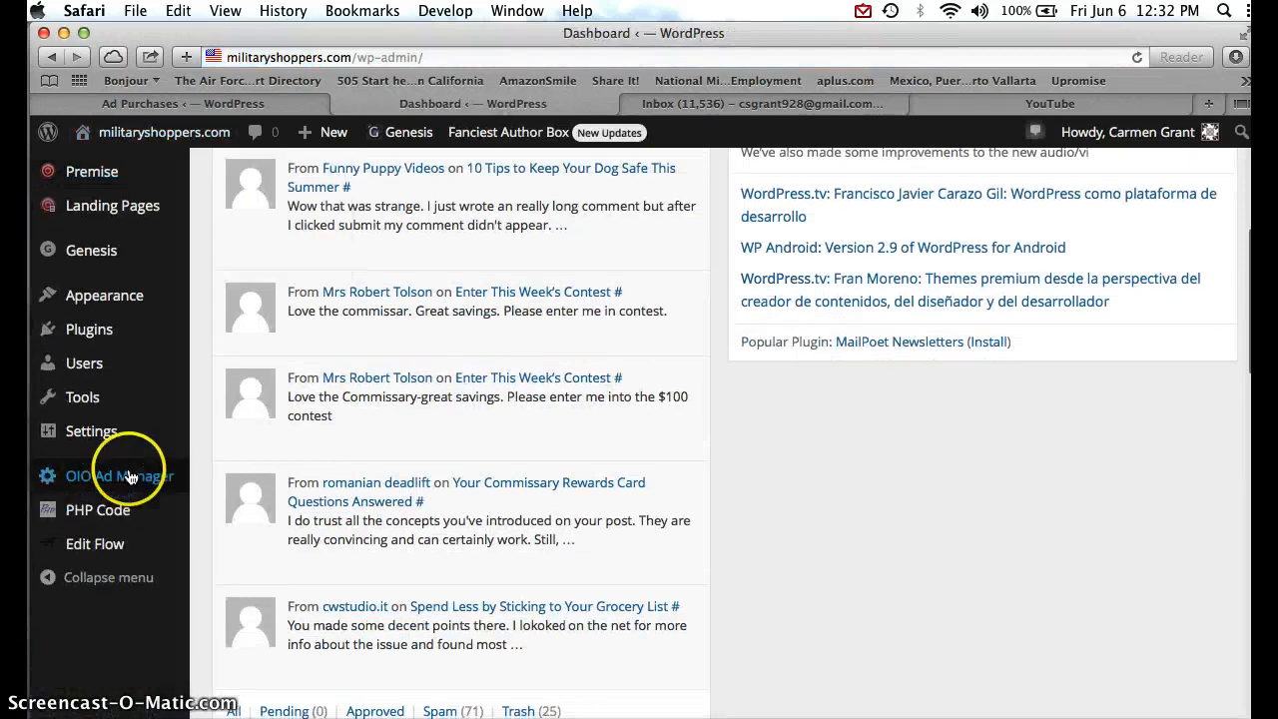
mouse_move(125, 476)
left_click(231, 557)
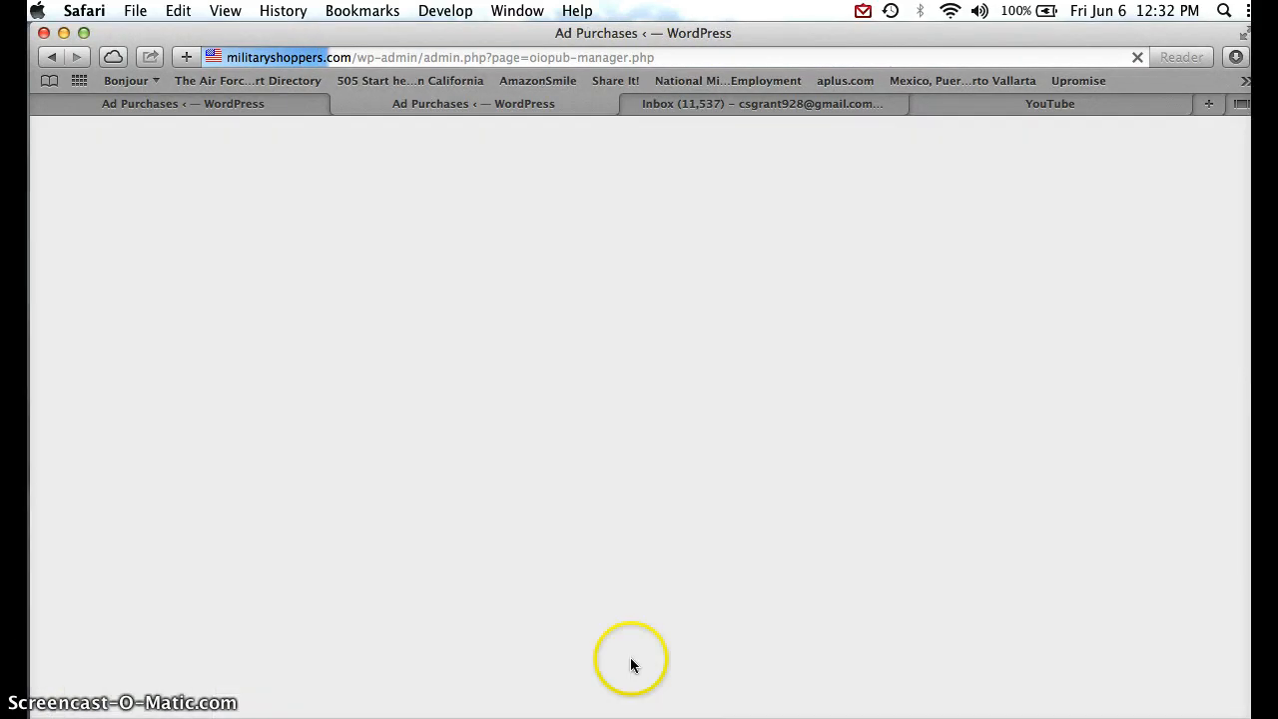
left_click(368, 185)
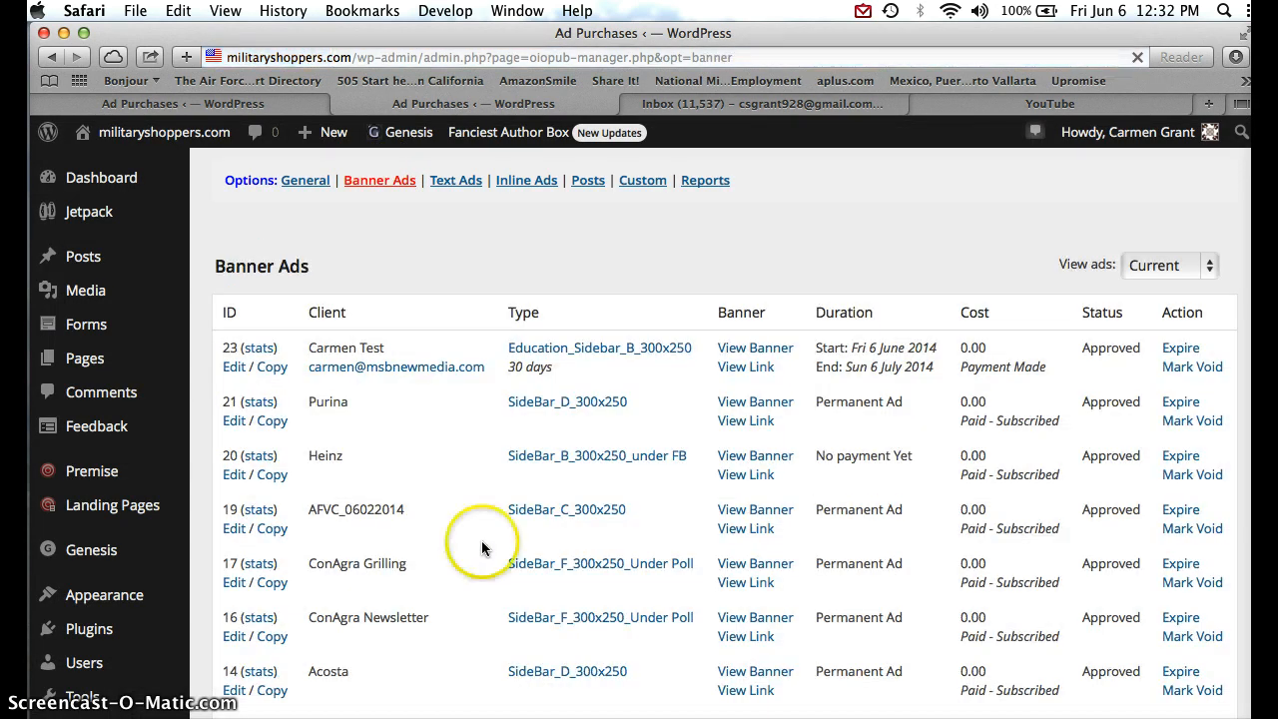
Open the Education_Sidebar_B_300x250 test ad for editing, delete it, and return to the general Ad Purchases page
left_click(370, 339)
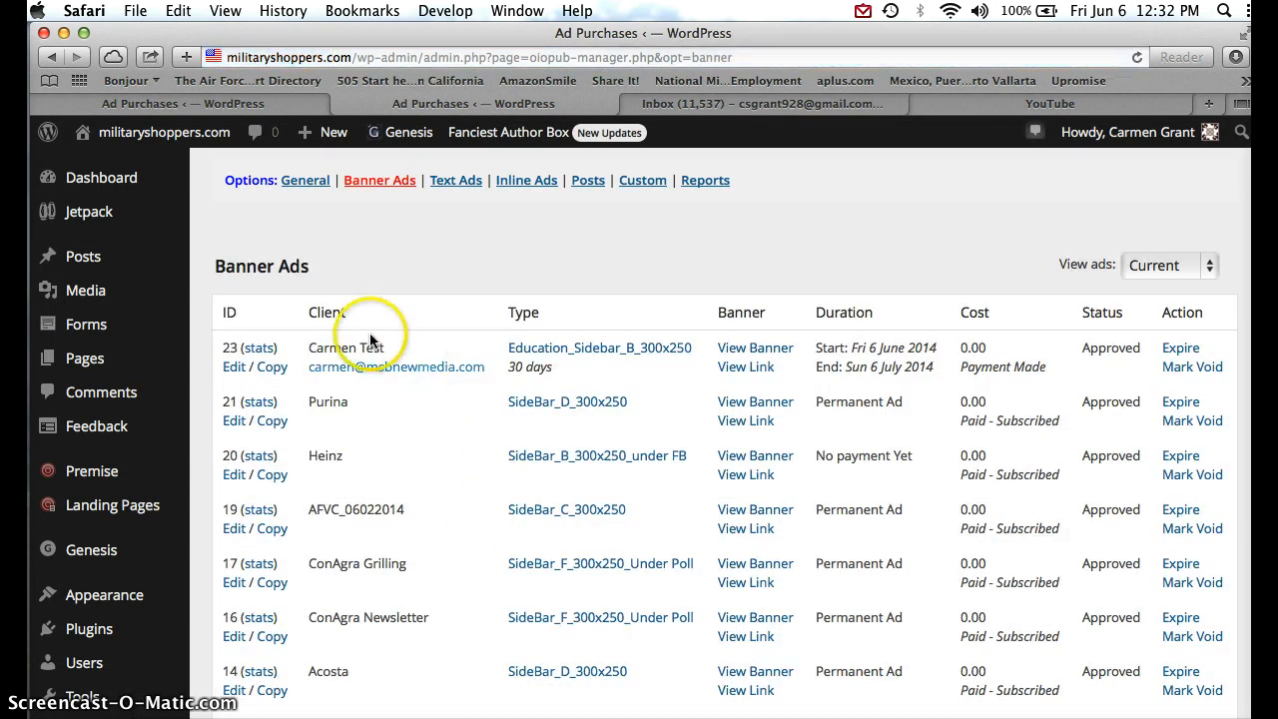
left_click(235, 371)
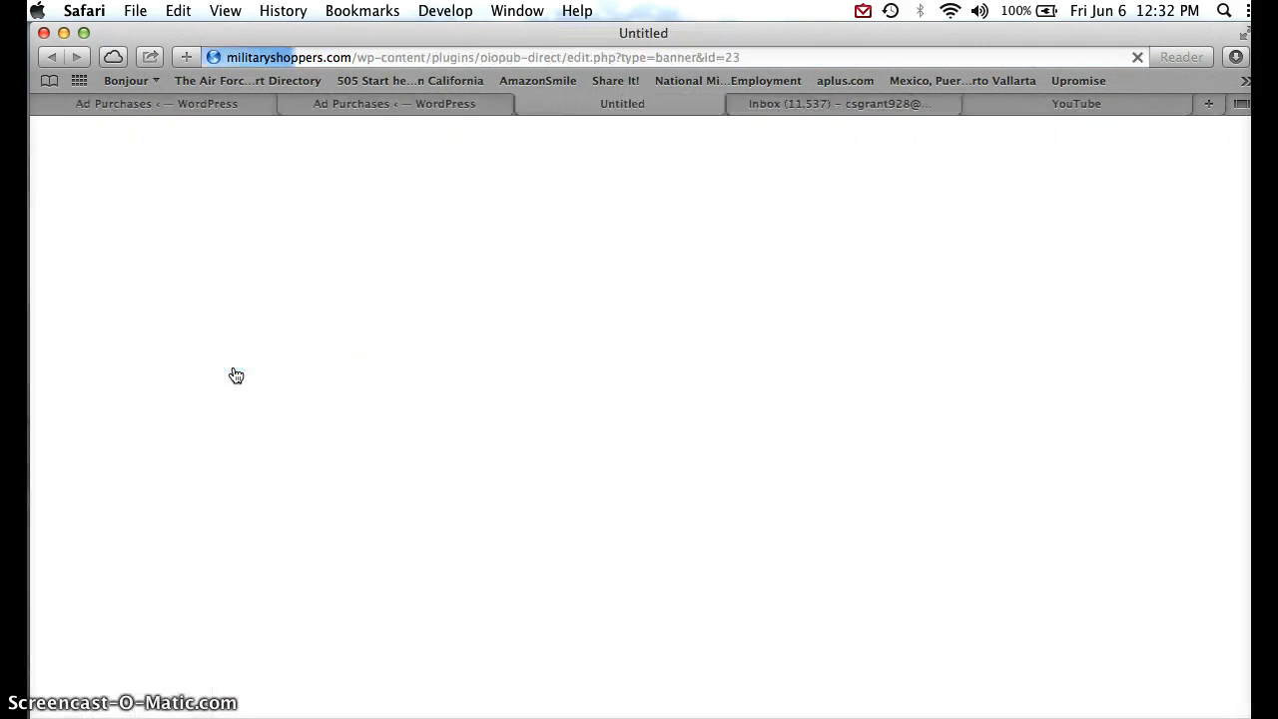
scroll(622, 586, "down", 15)
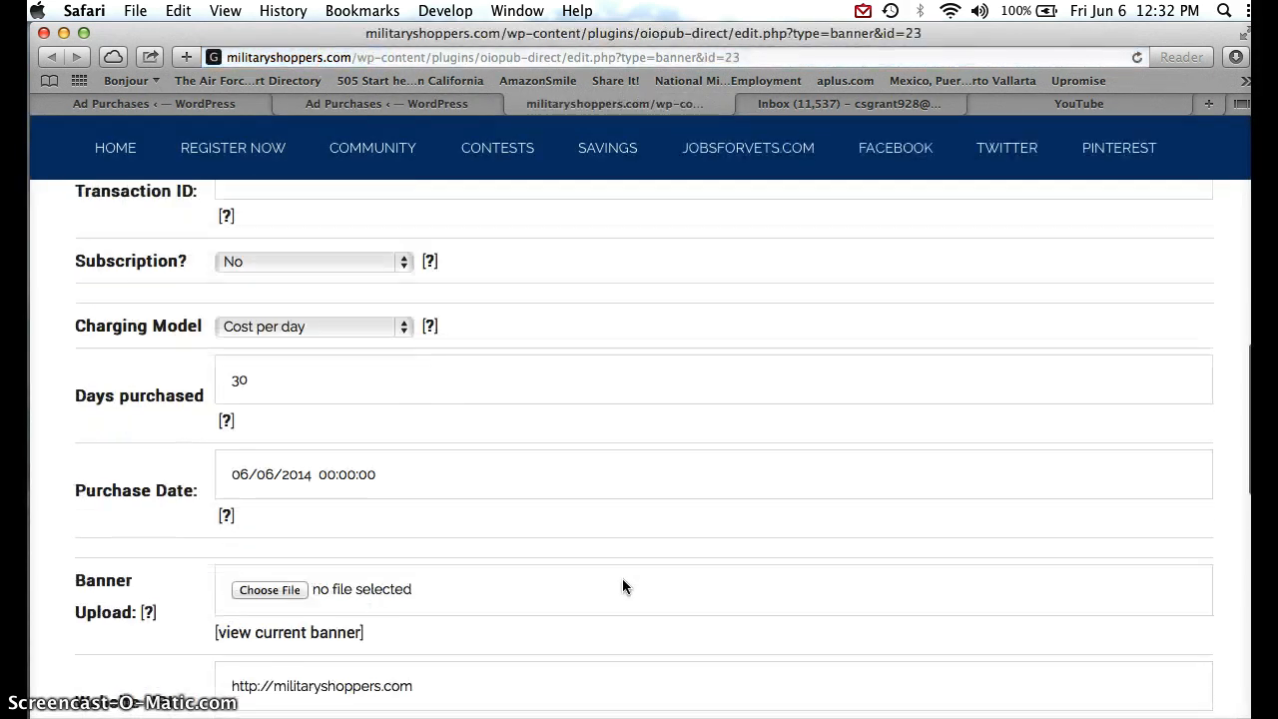
left_click(665, 618)
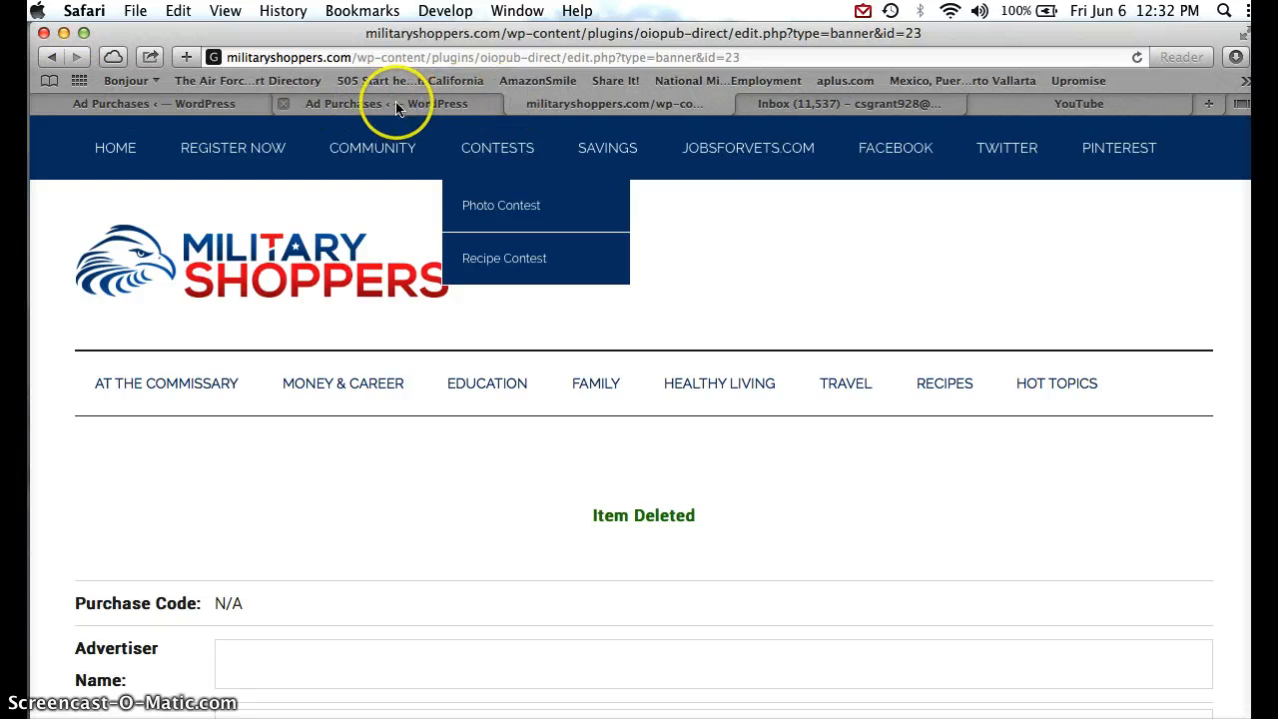
left_click(350, 108)
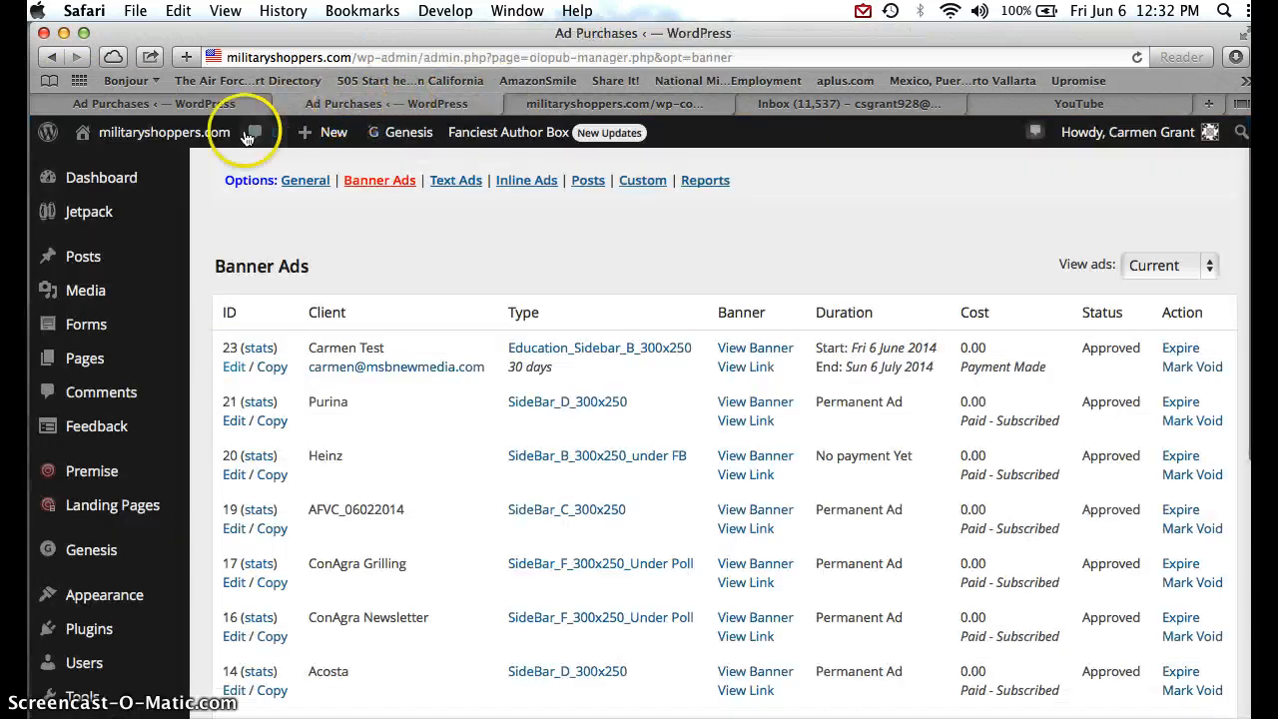
left_click(203, 107)
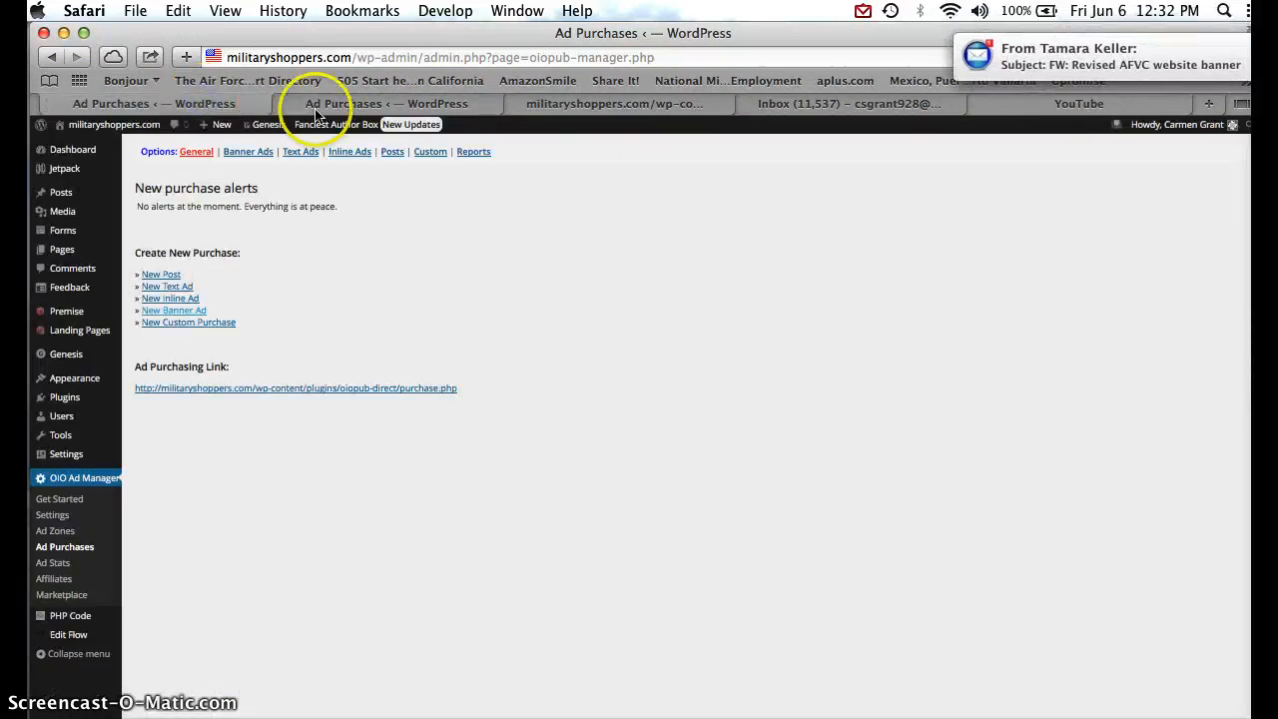